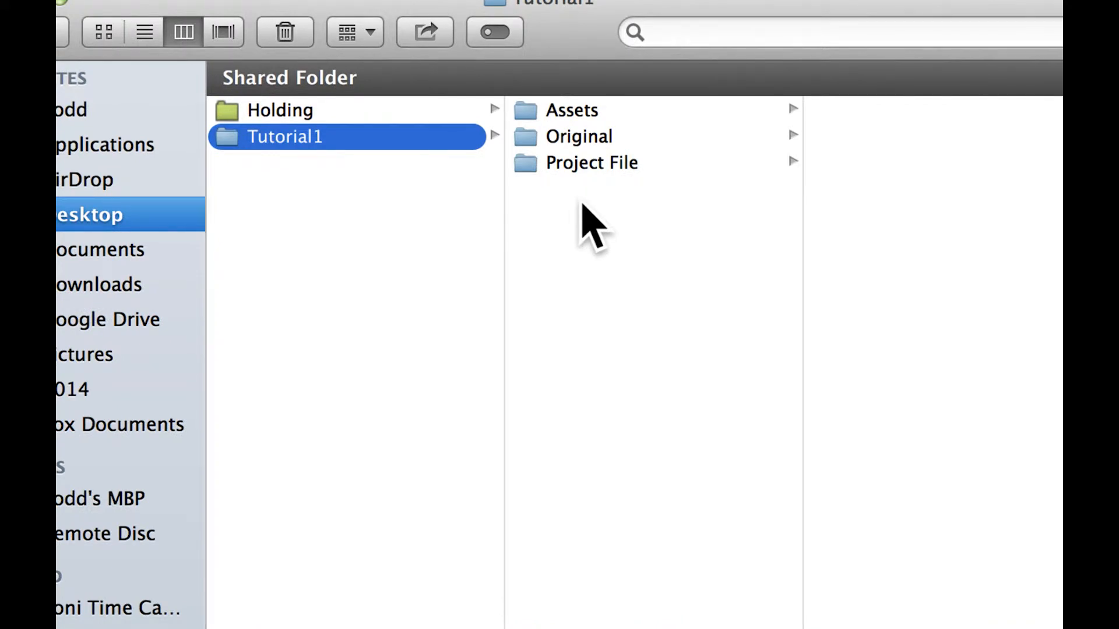
- Browse to the Sound folder inside Assets and preview barreta_m9…051237.mp3 and focelightning2.wav
key("Right")
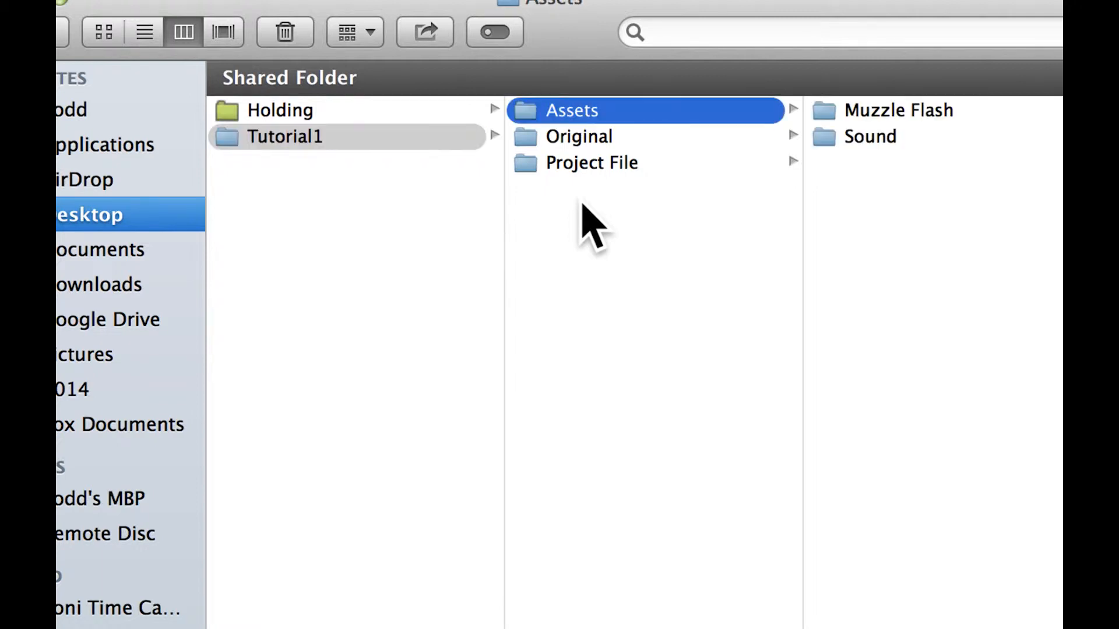
key("Right")
key("Down")
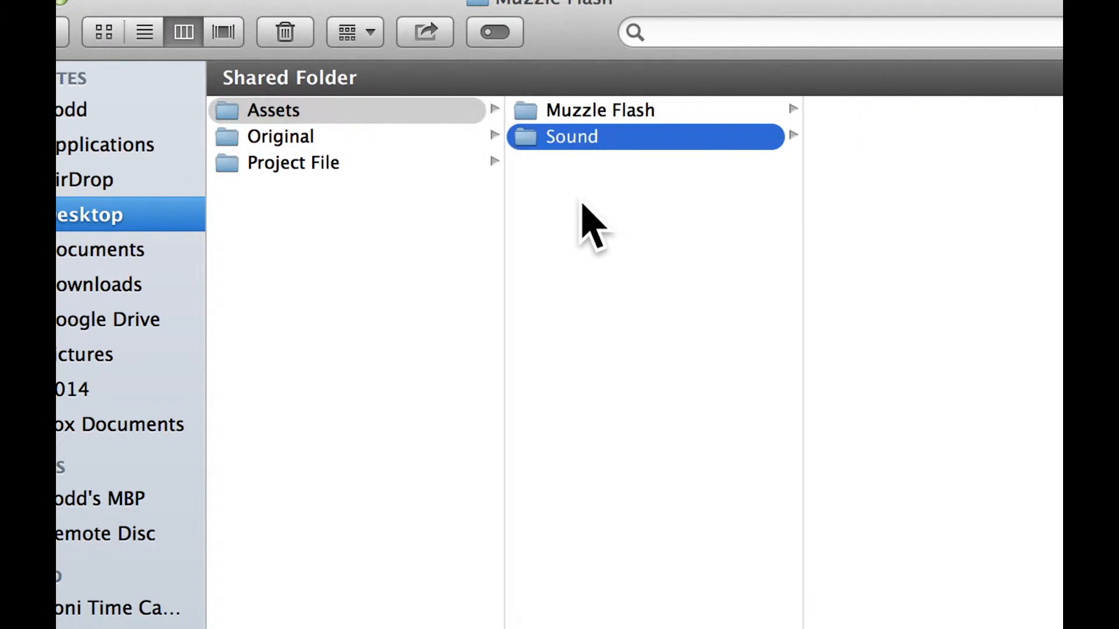
key("Right")
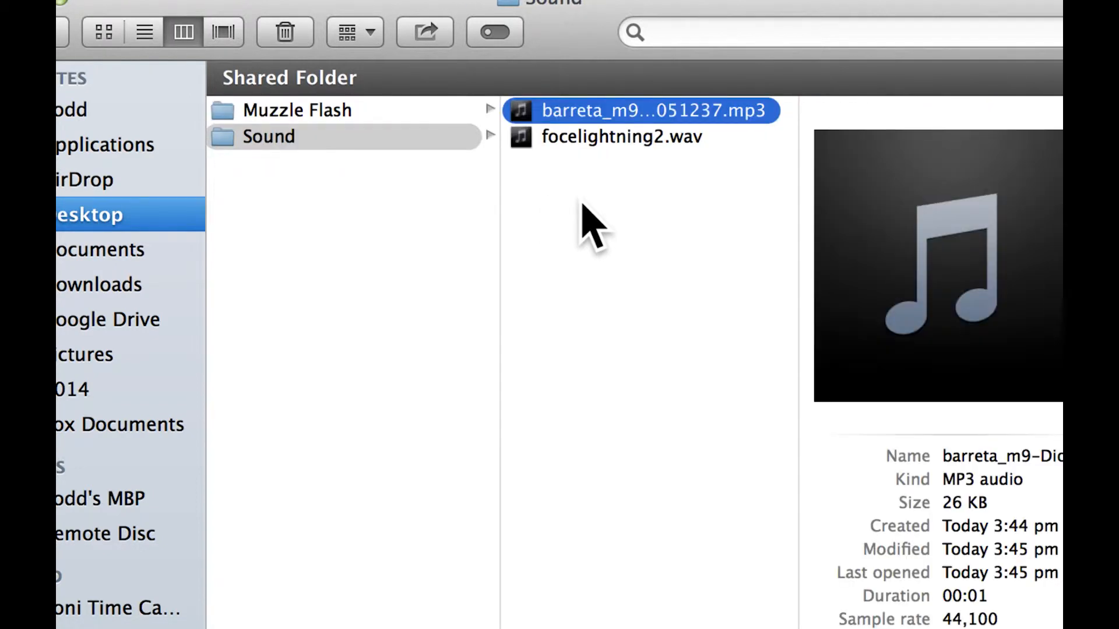
key("space")
key("space")
key("Down")
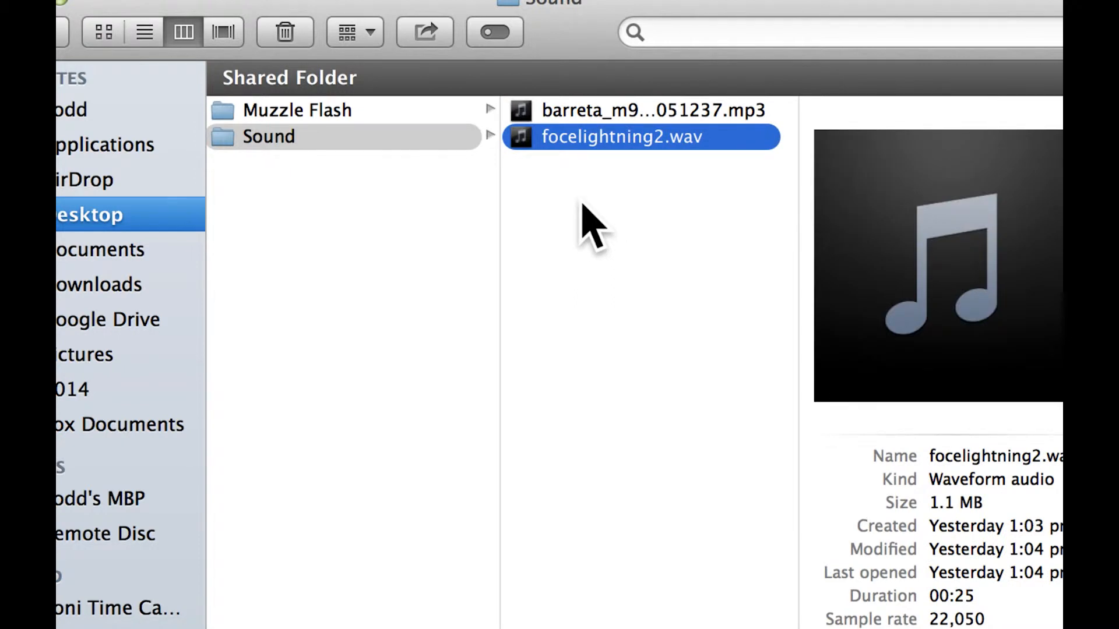
key("space")
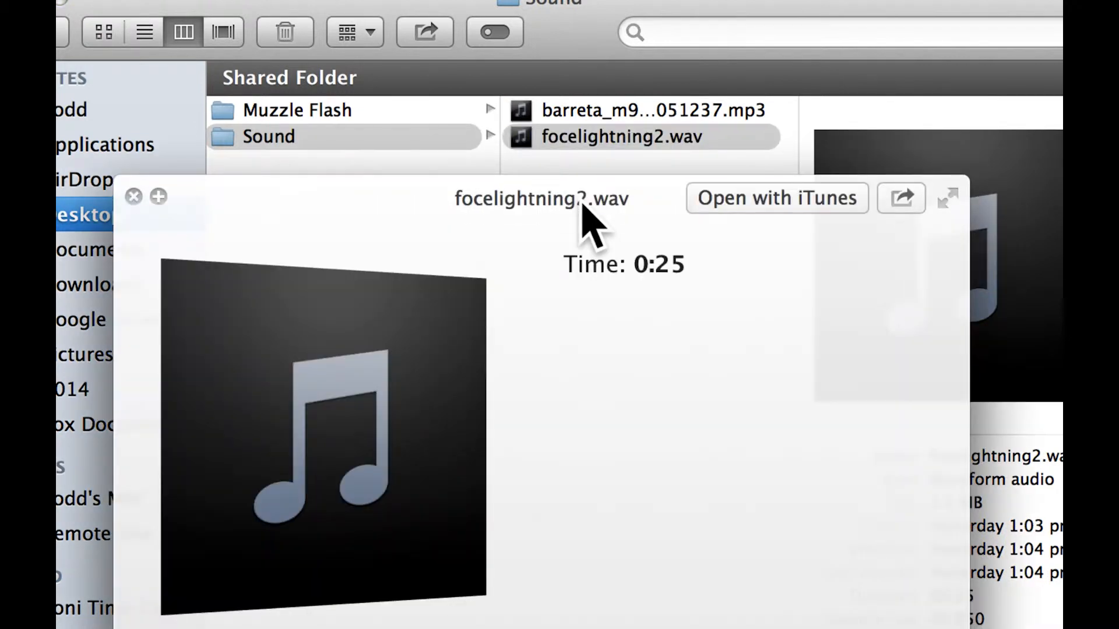
key("space")
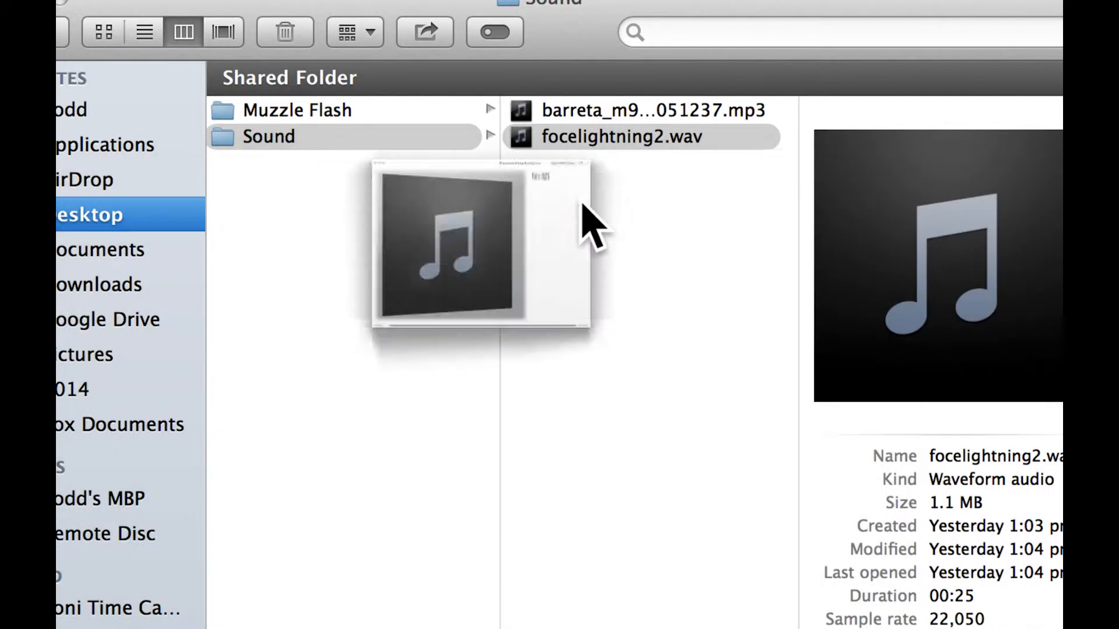
- Play FOOTAGECRATE-MuzzleFlashSmokeyRifle.mov from the Muzzle Flash folder in VLC, and quit the player after viewing
key("Left")
key("Up")
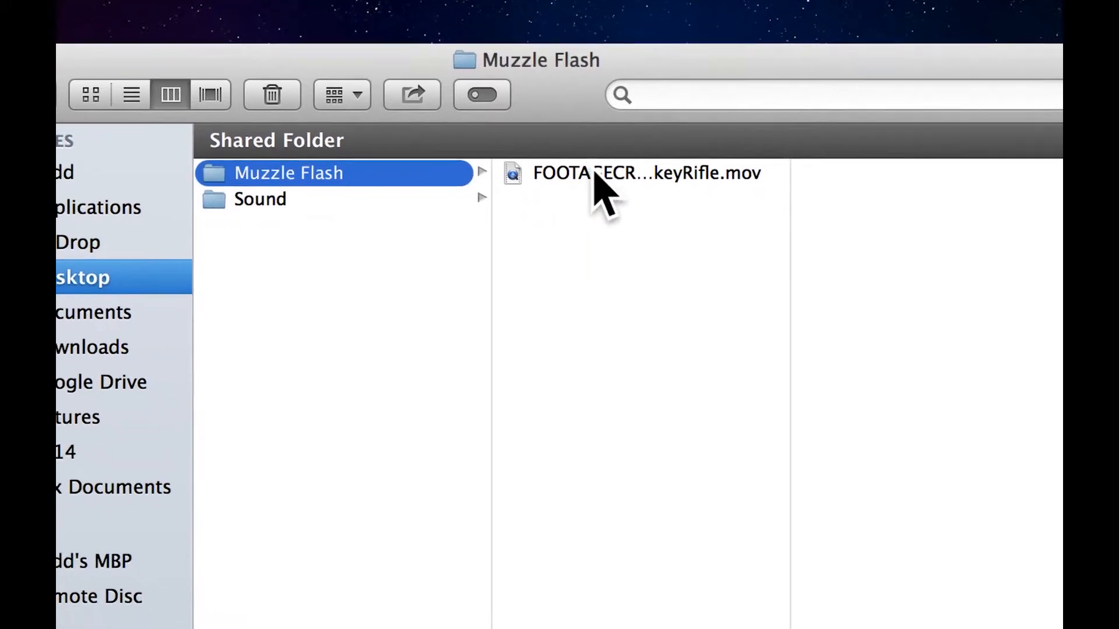
left_click(600, 173)
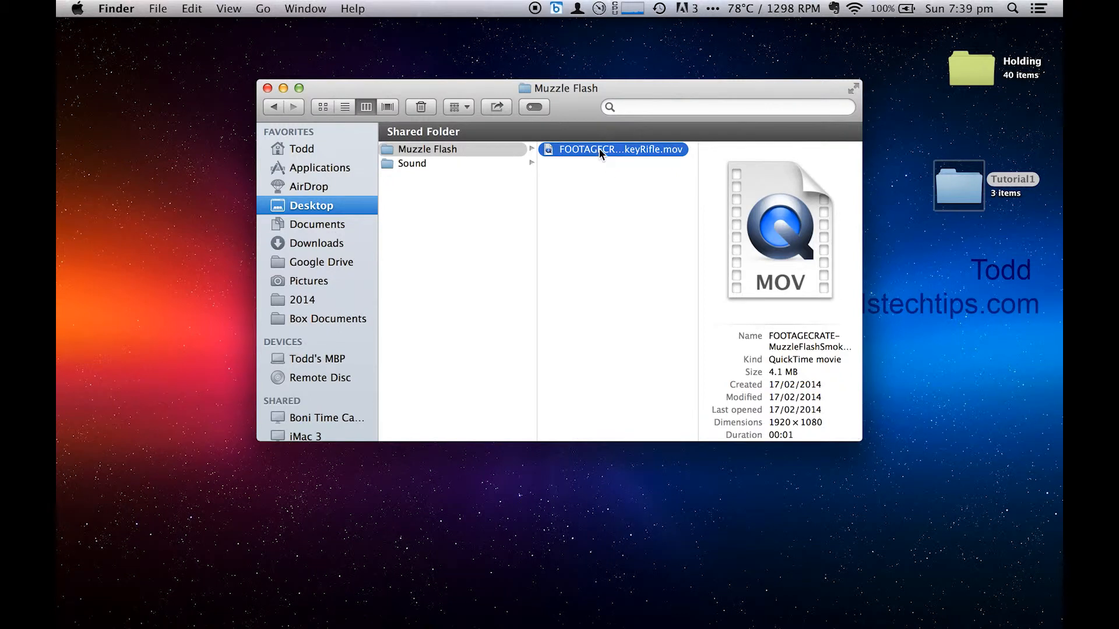
right_click(600, 153)
mouse_move(635, 173)
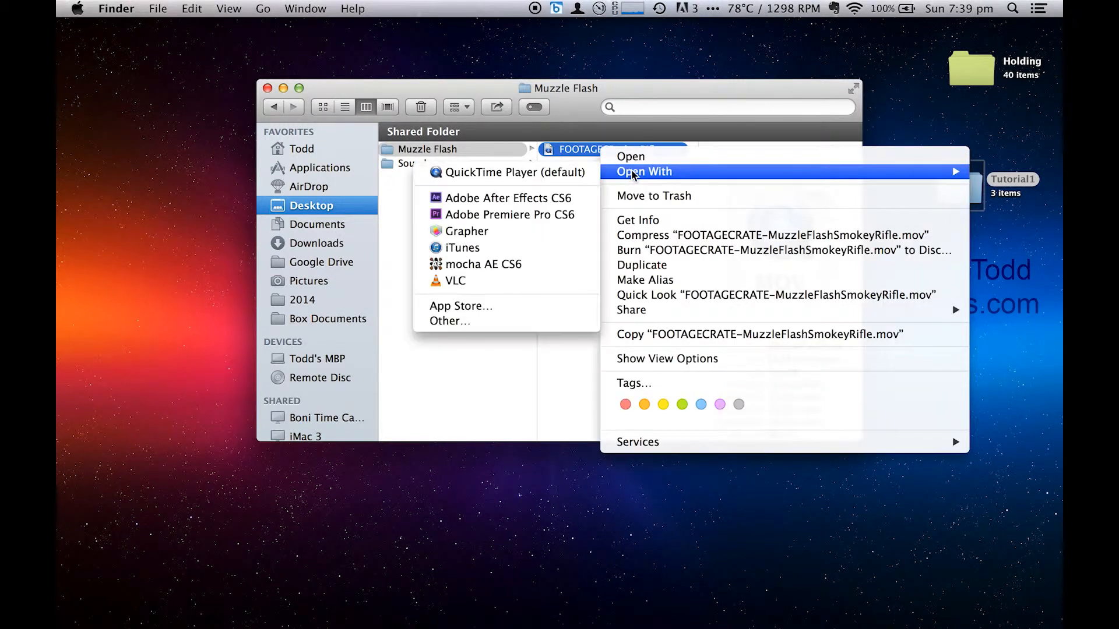
left_click(514, 281)
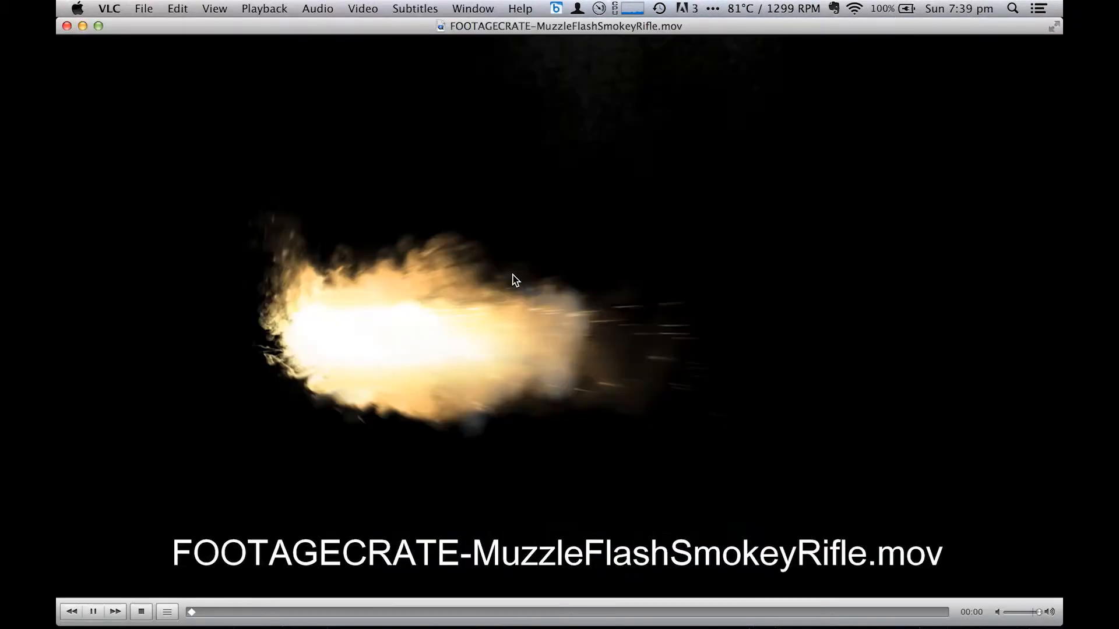
key("super+q")
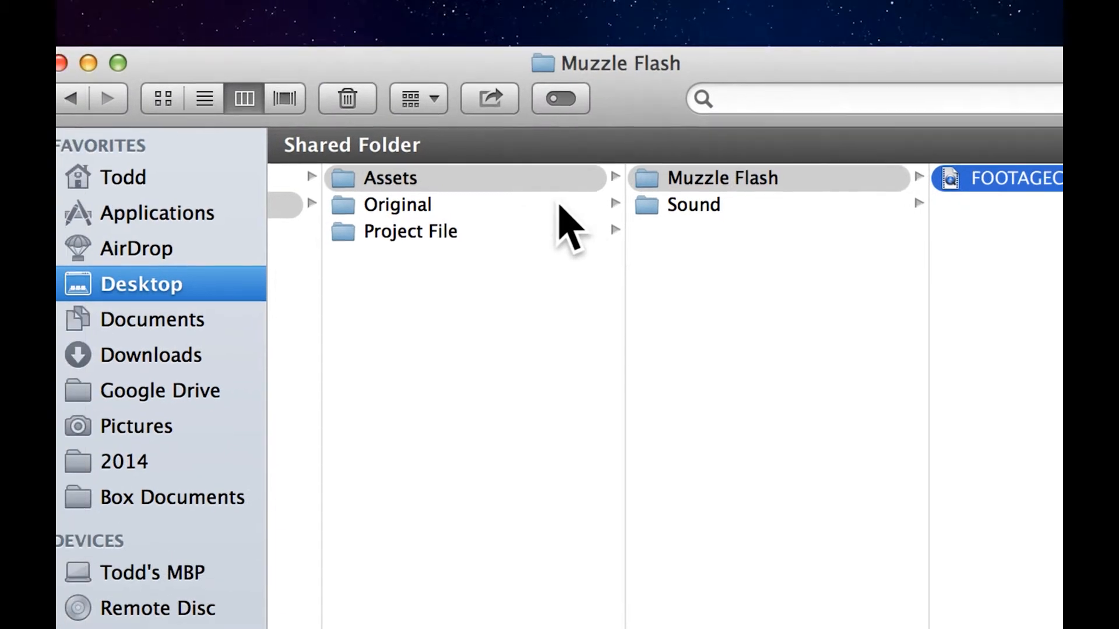
- Preview the green-screen clip MAH00402.MP4 in the Original folder and close the preview
left_click(532, 162)
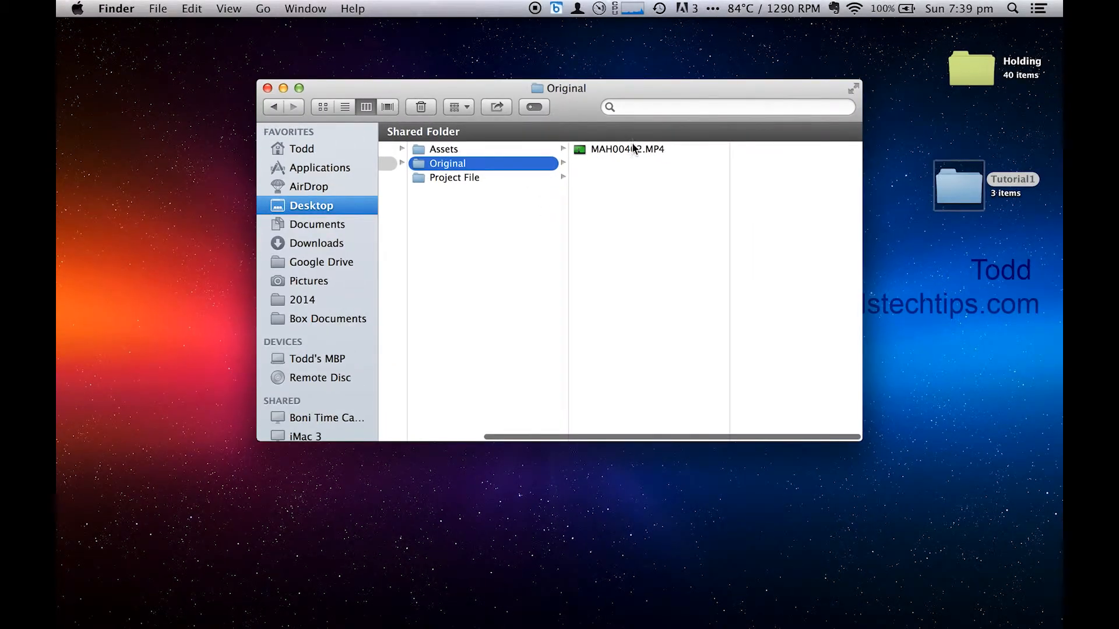
left_click(634, 149)
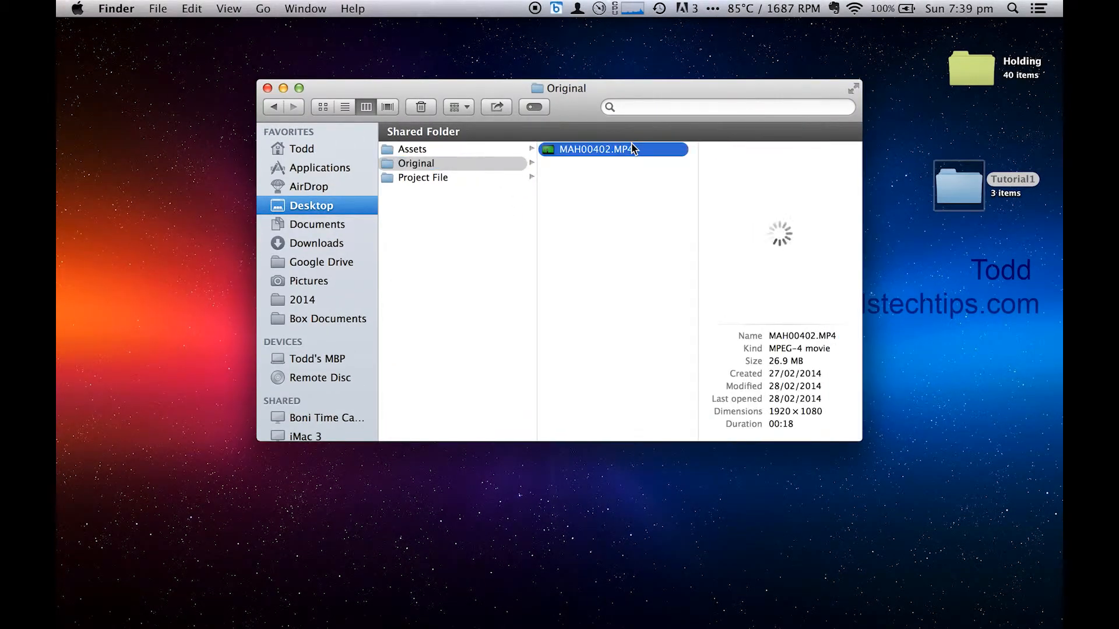
key("space")
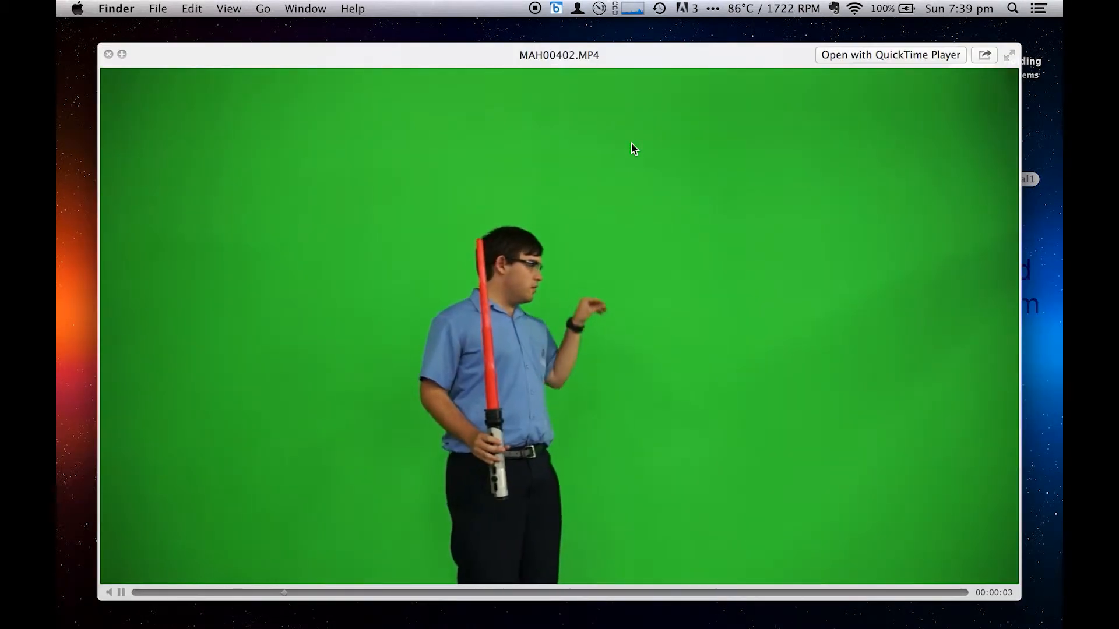
key("space")
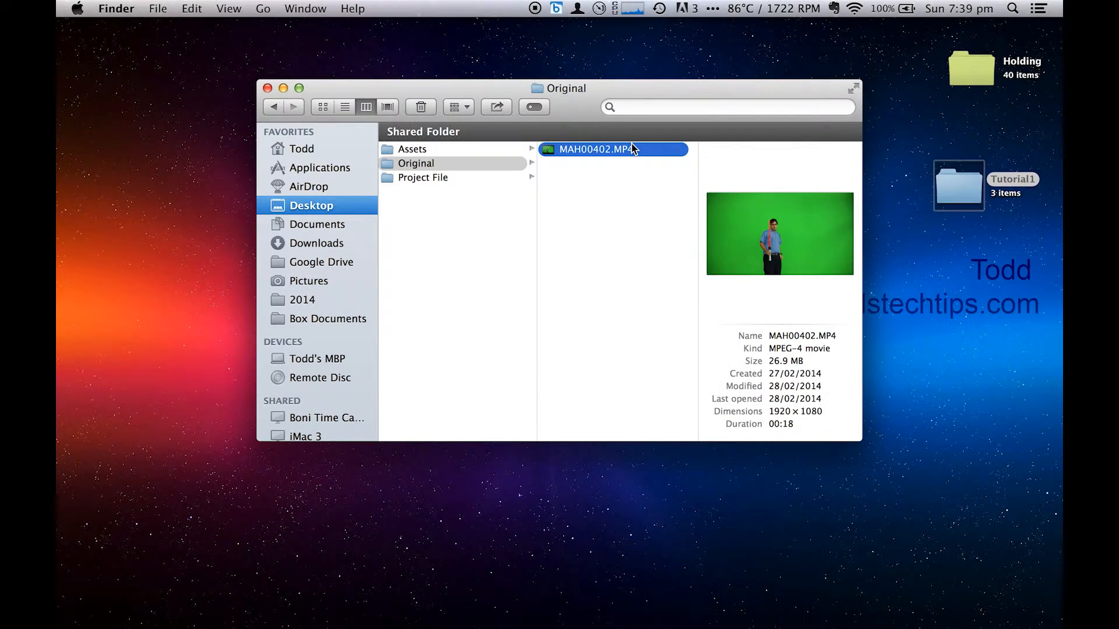
- Open the existing .aep project from the Project File folder in After Effects
left_click(483, 176)
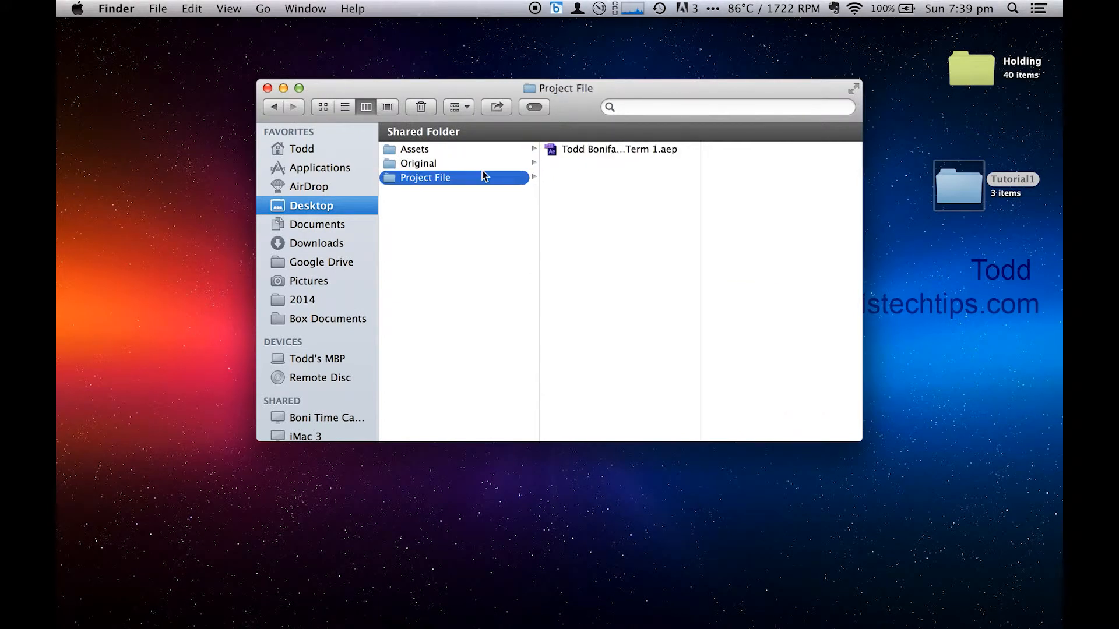
double_click(602, 149)
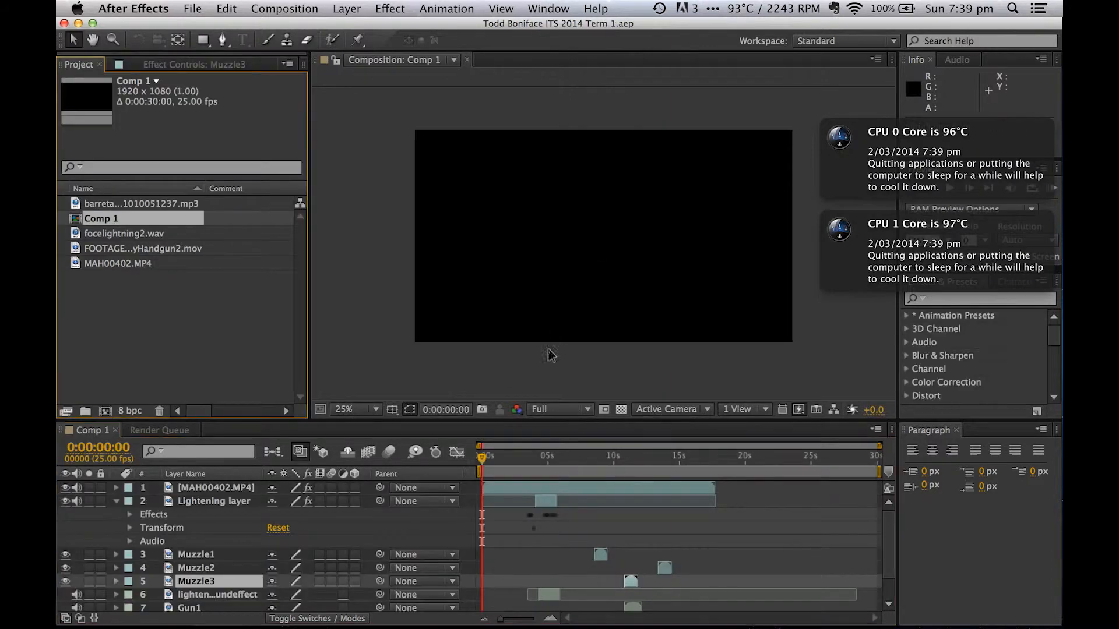
- Review the video, muzzle and sound layers in Comp 1's timeline and play a RAM preview of the composition
scroll(196, 511, "down", 2)
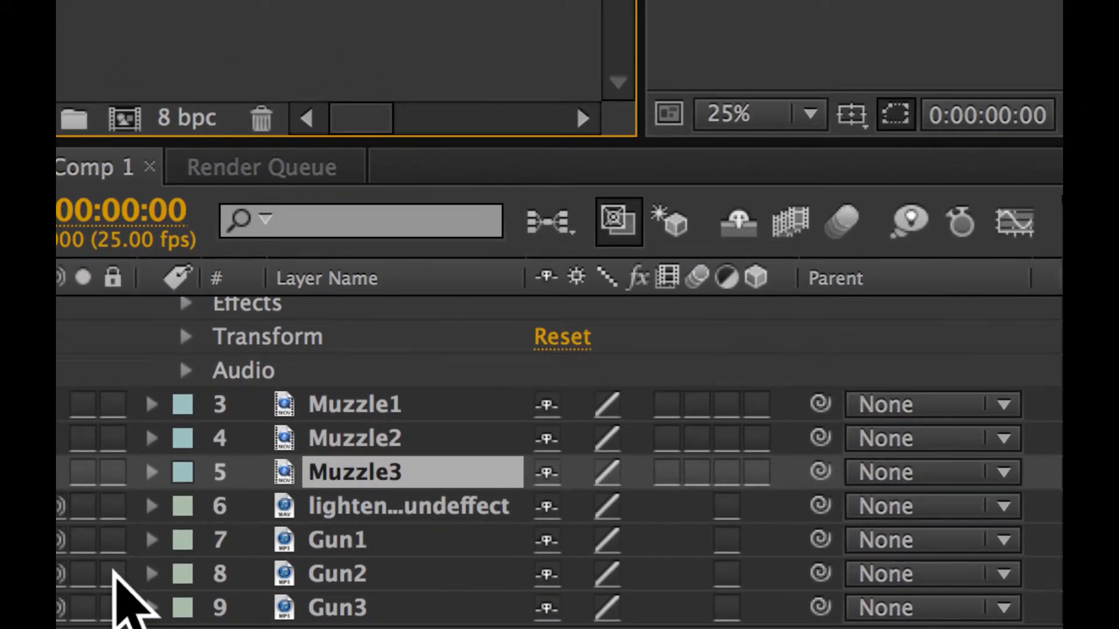
scroll(114, 571, "up", 2)
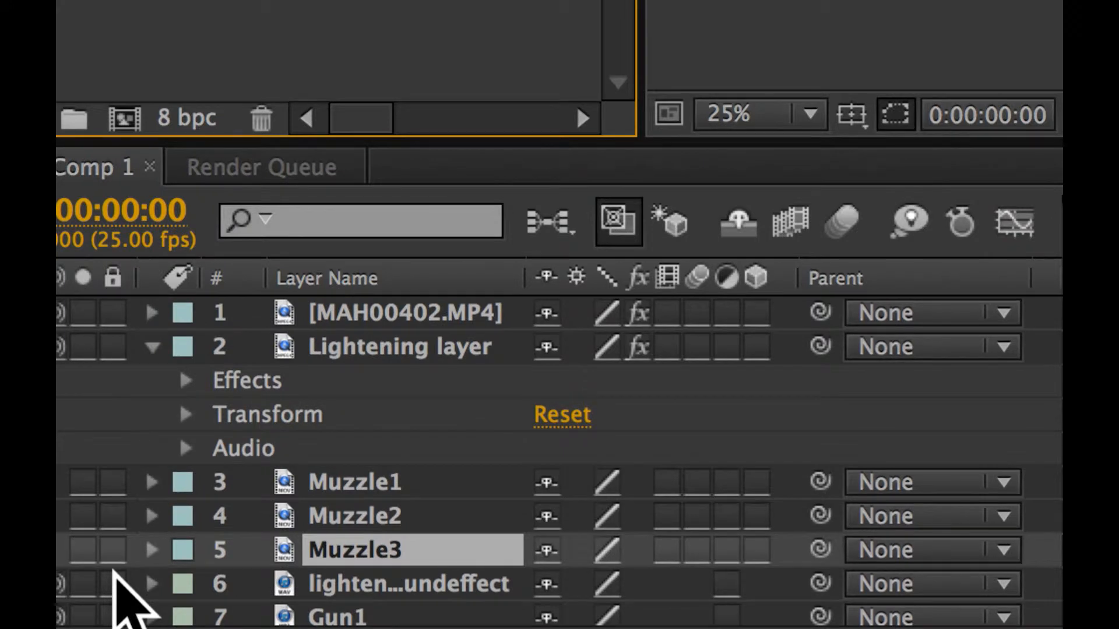
scroll(550, 554, "down", 2)
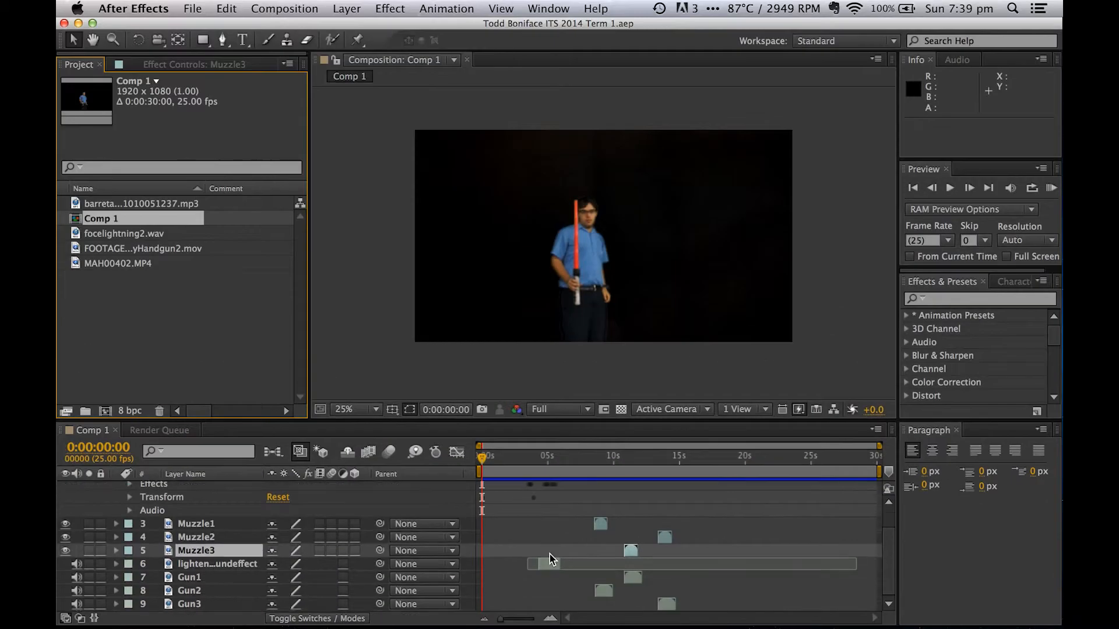
scroll(550, 555, "up", 2)
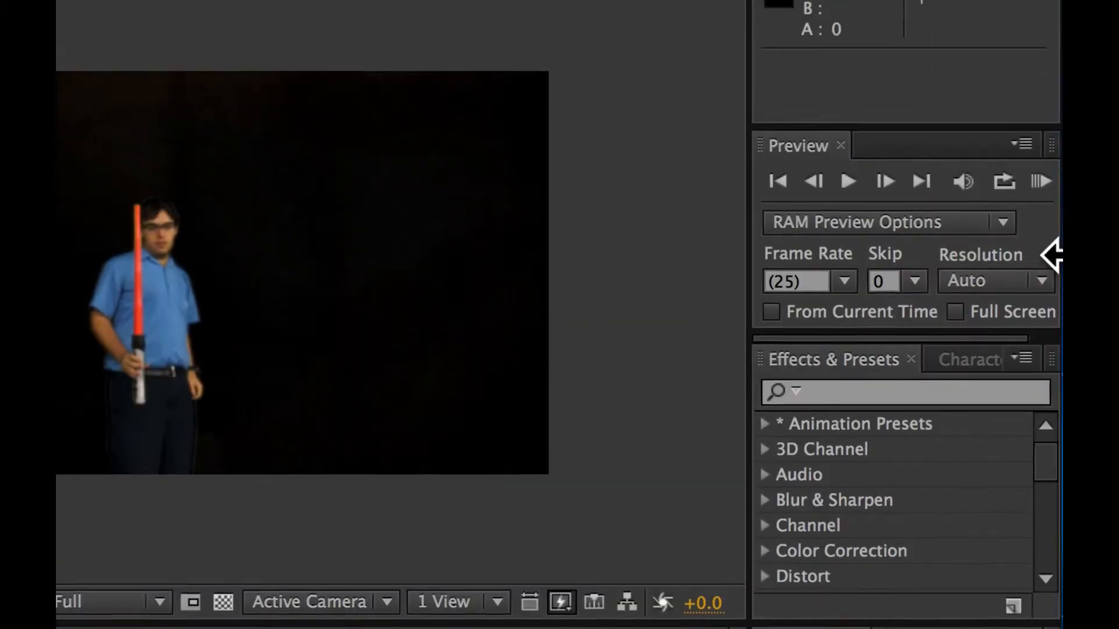
left_click(1052, 226)
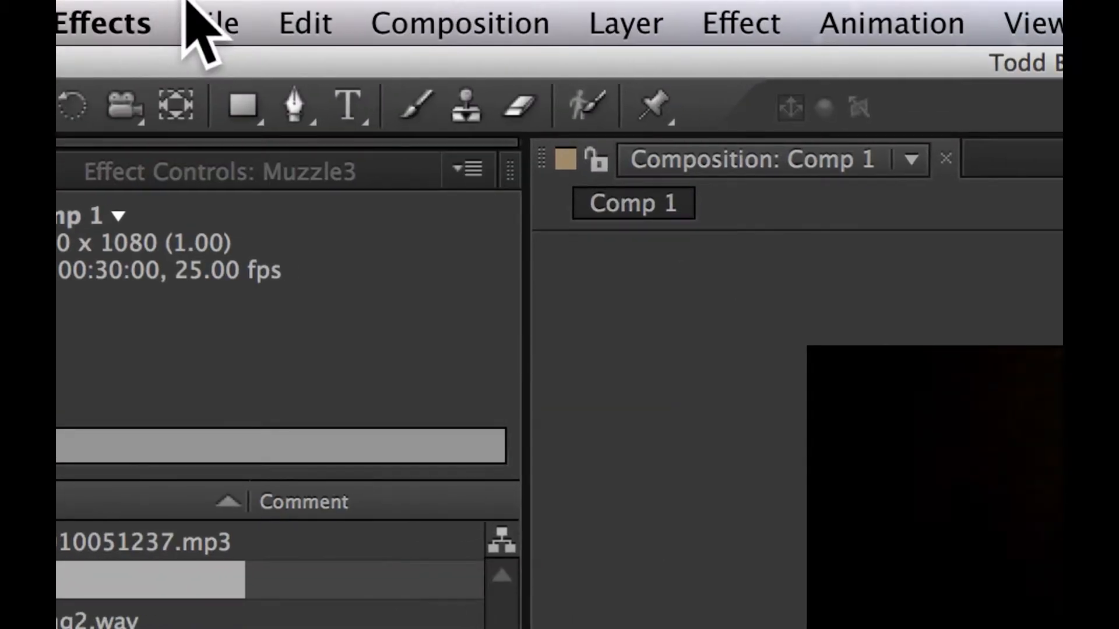
- Close the finished project and start a new empty project
left_click(201, 23)
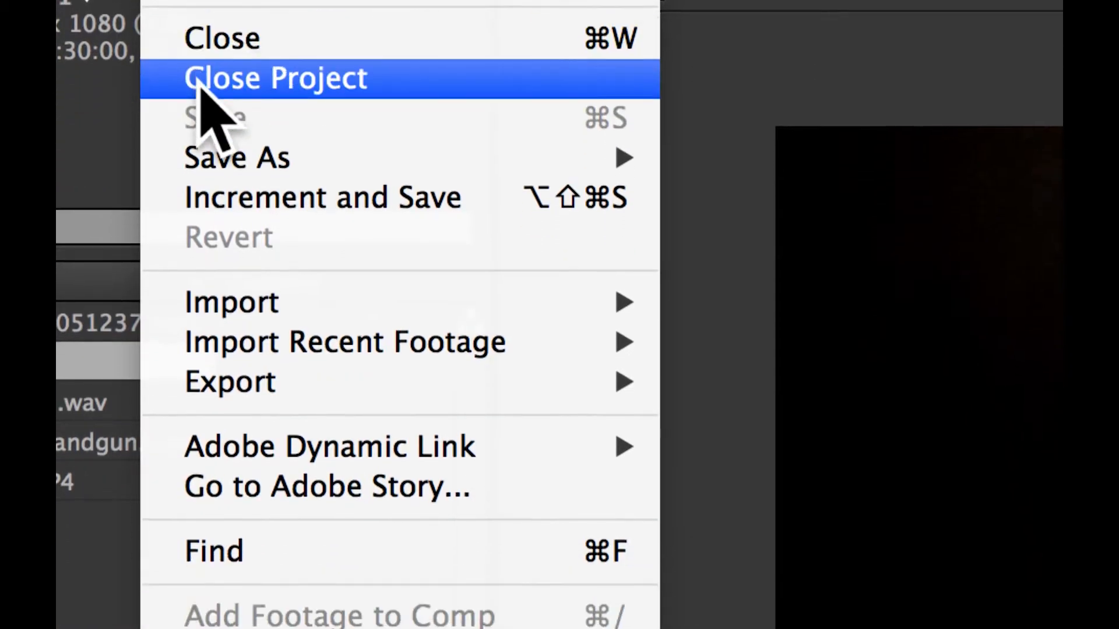
left_click(201, 81)
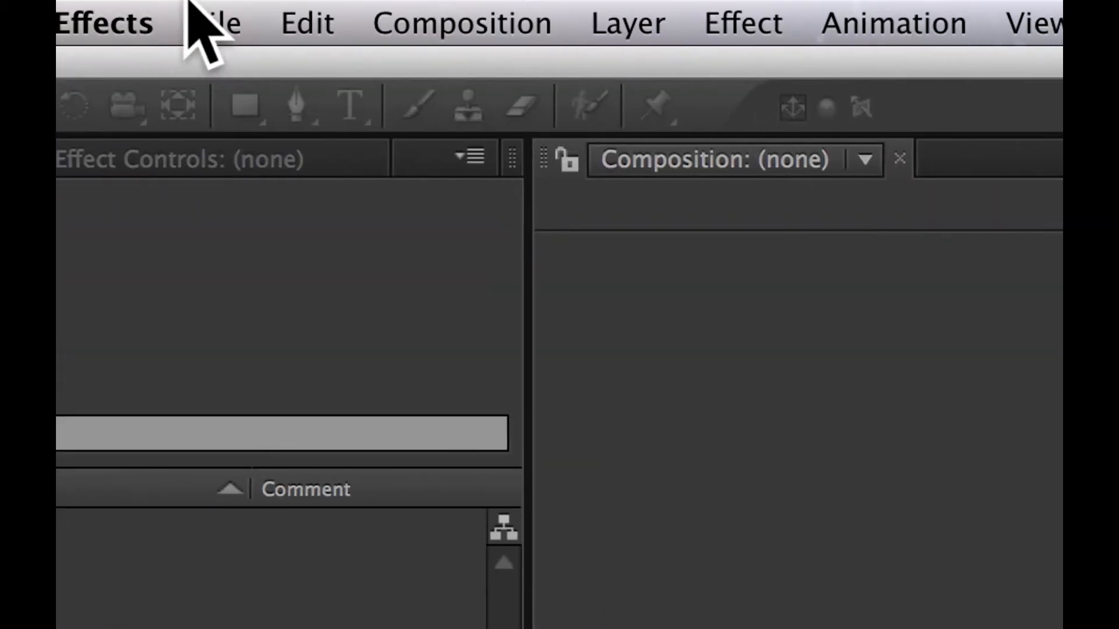
left_click(192, 11)
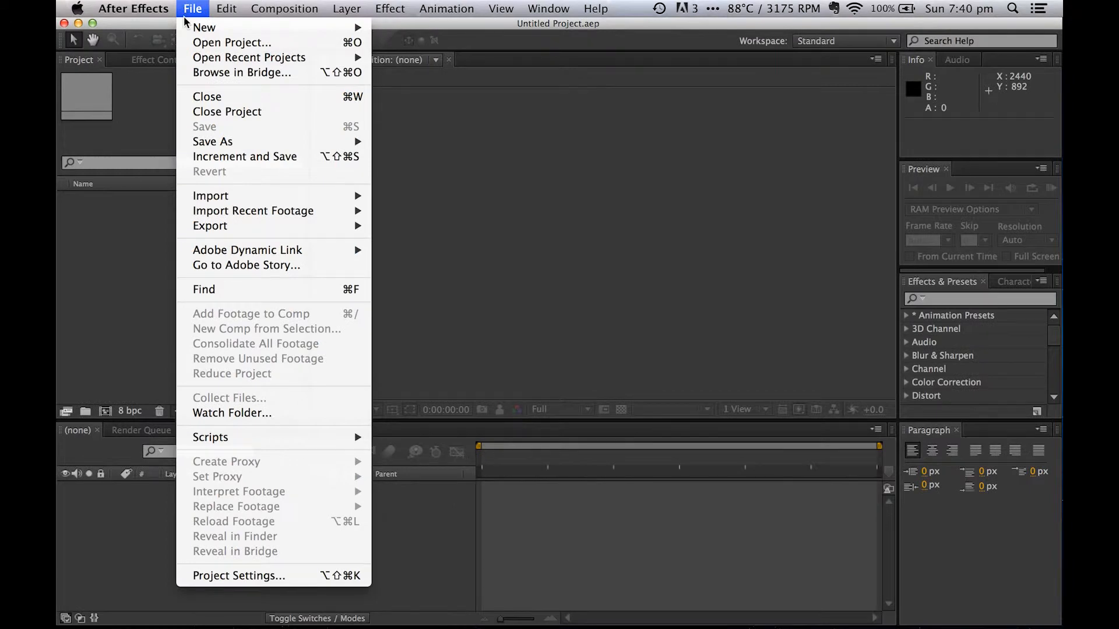
left_click(402, 29)
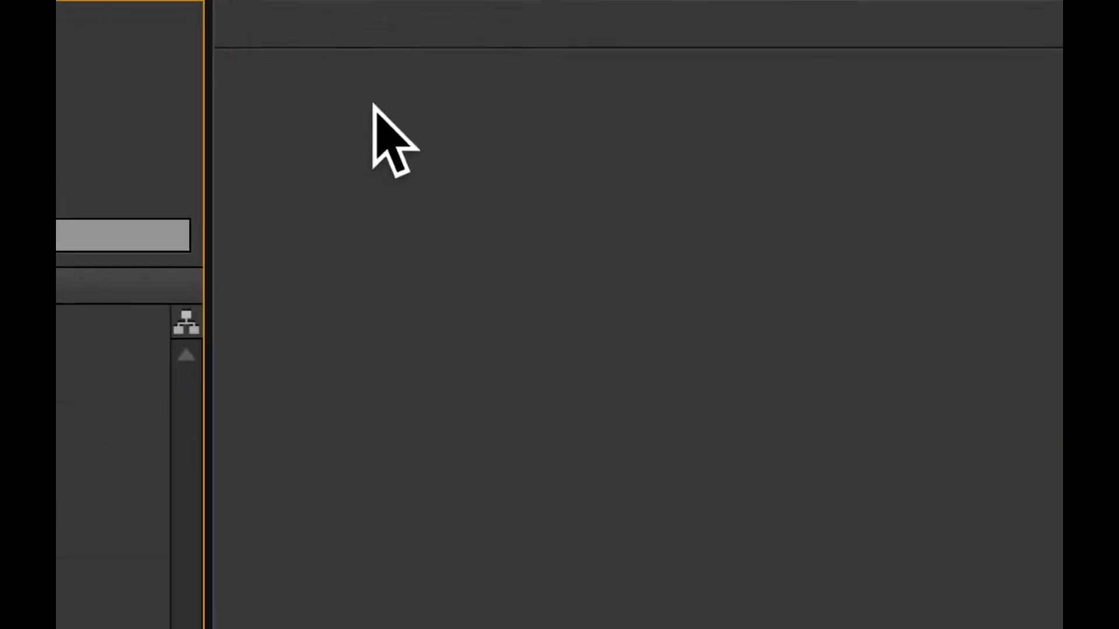
- Create composition Comp 1 with the HDTV 1080 25 preset, 1920 × 1080 px at 25 fps, lasting 0:00:30:00
left_click(233, 18)
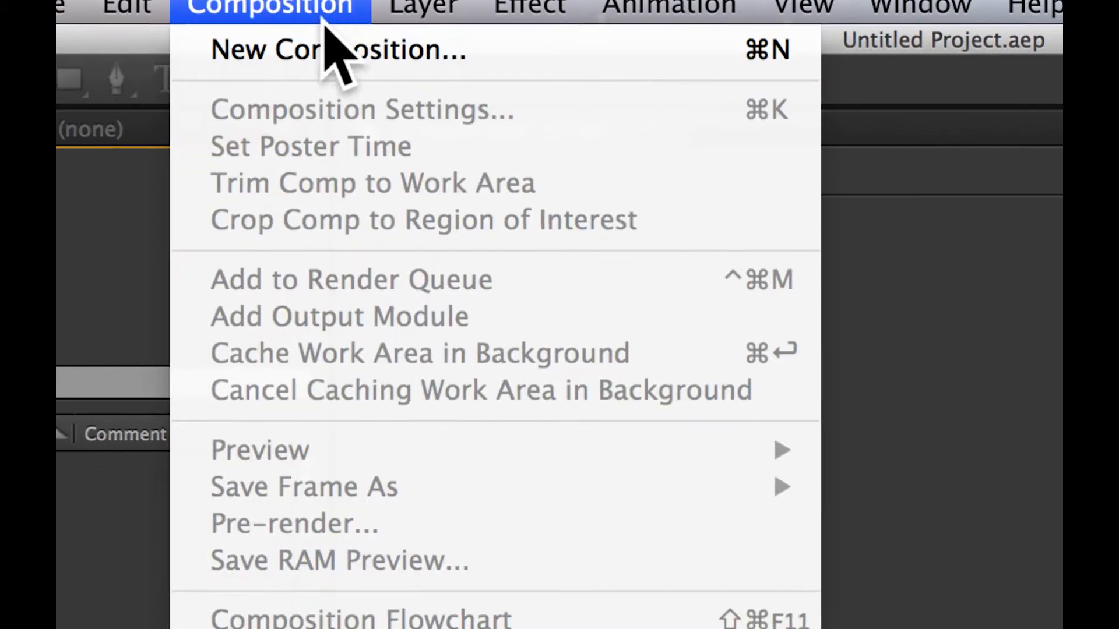
left_click(335, 45)
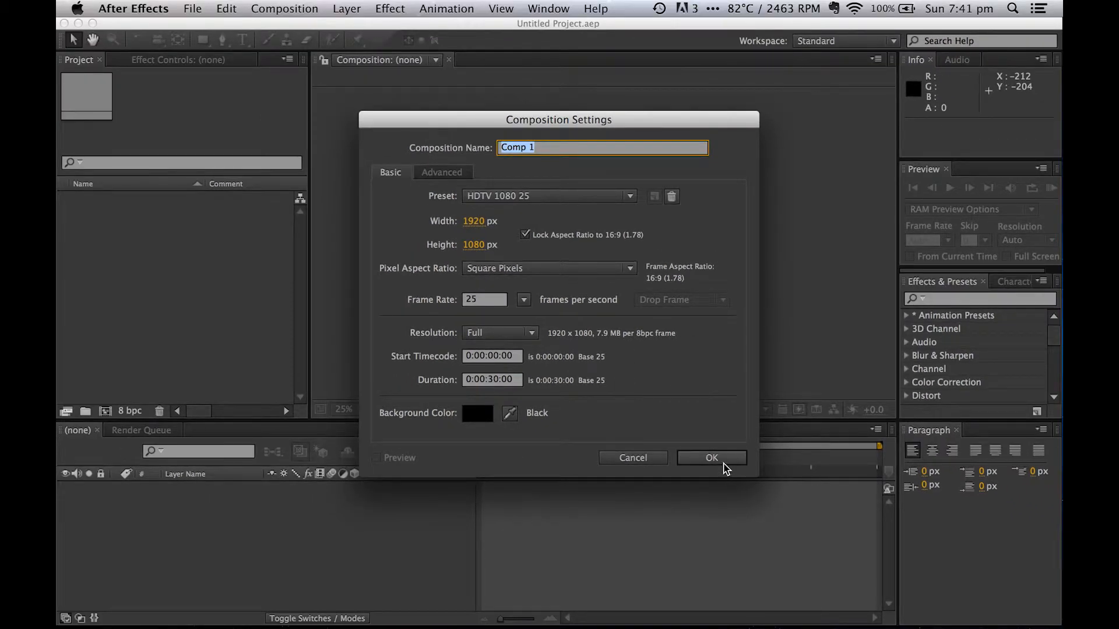
left_click(711, 458)
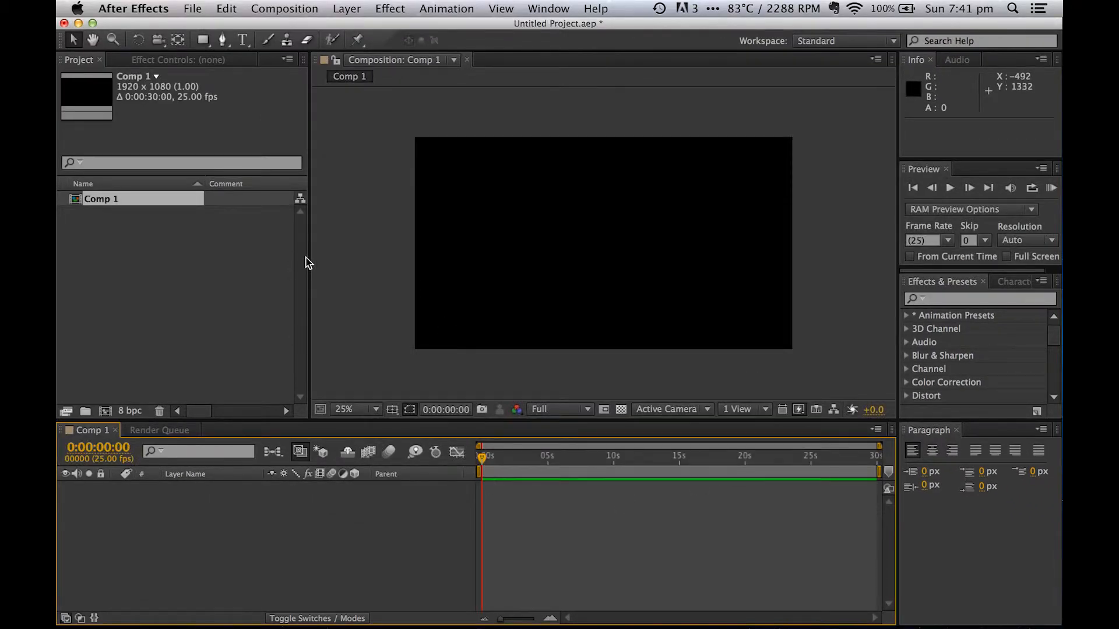
- Switch to Finder and import MAH00402.MP4 from the Original folder into the After Effects project
key("ctrl+Up")
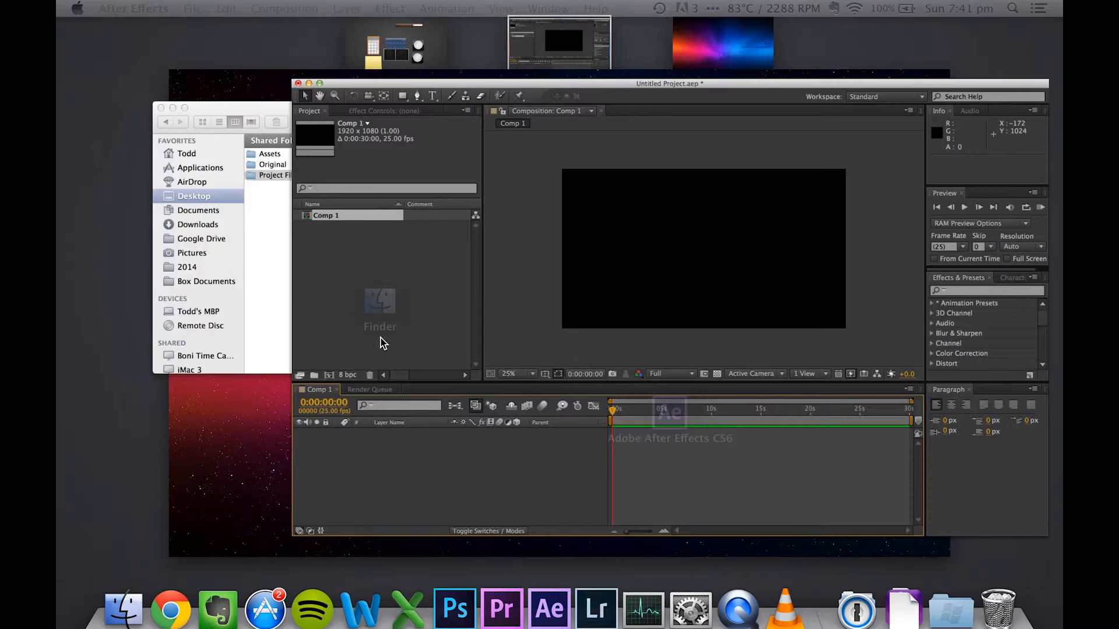
left_click(325, 297)
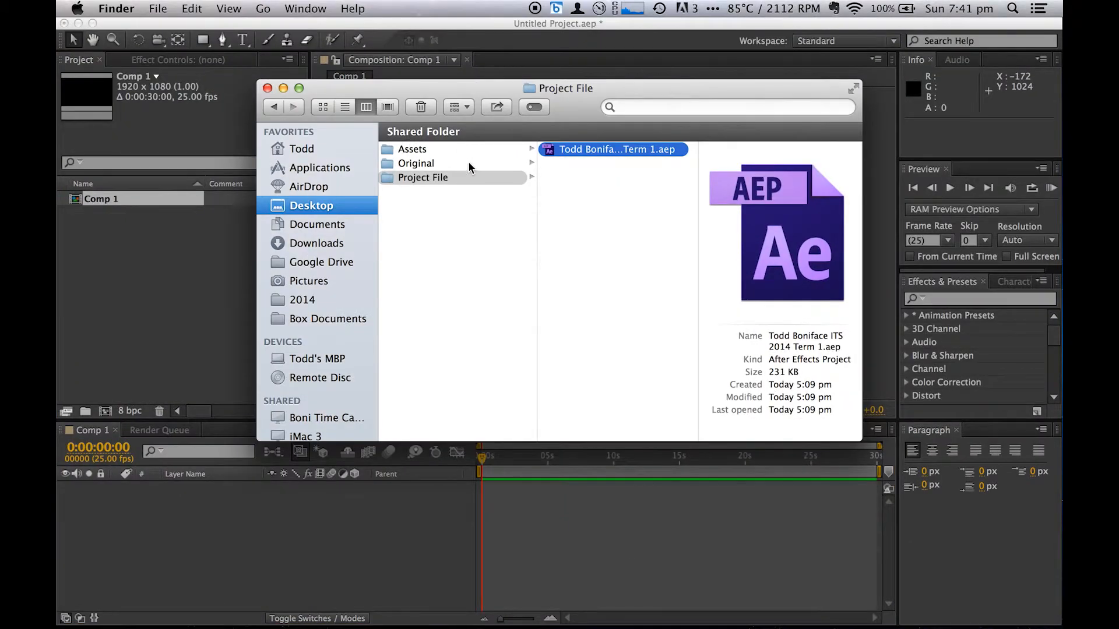
left_click(468, 162)
left_click_drag(594, 149, 172, 267)
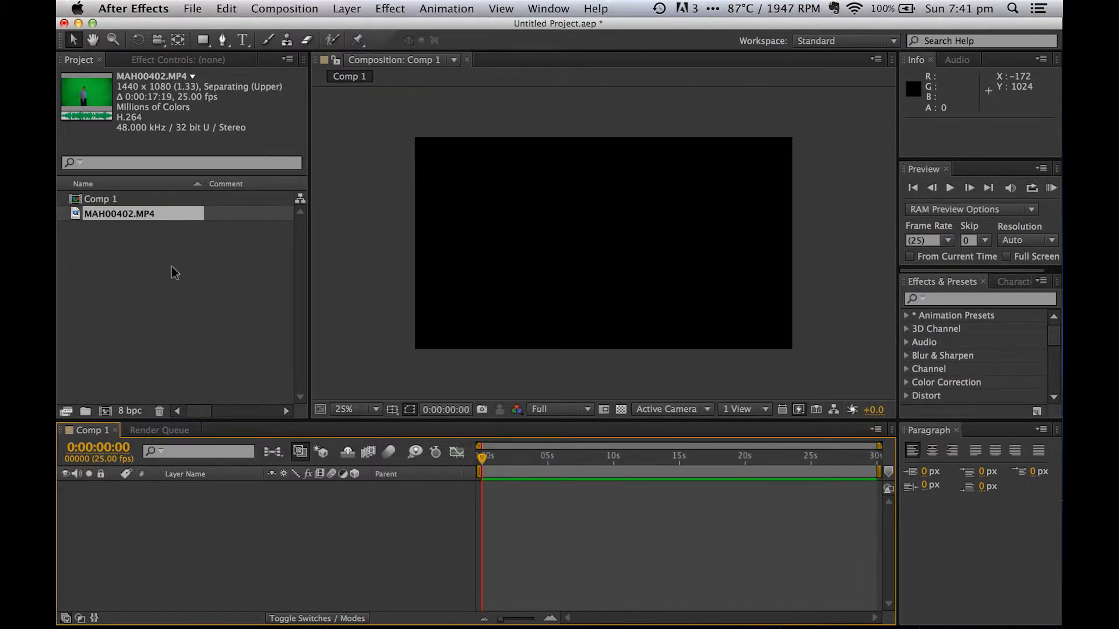
- Add MAH00402.MP4 to Comp 1's timeline as a layer, scrub its opening seconds and return the playhead to 0:00:00:00
left_click_drag(138, 220, 135, 264)
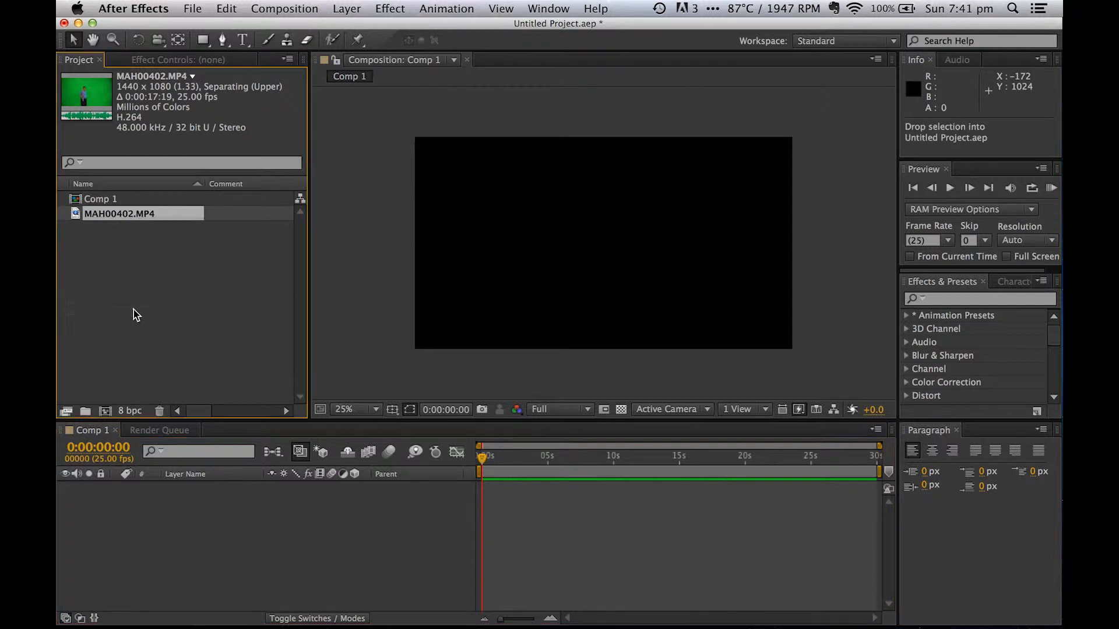
left_click_drag(134, 410, 163, 484)
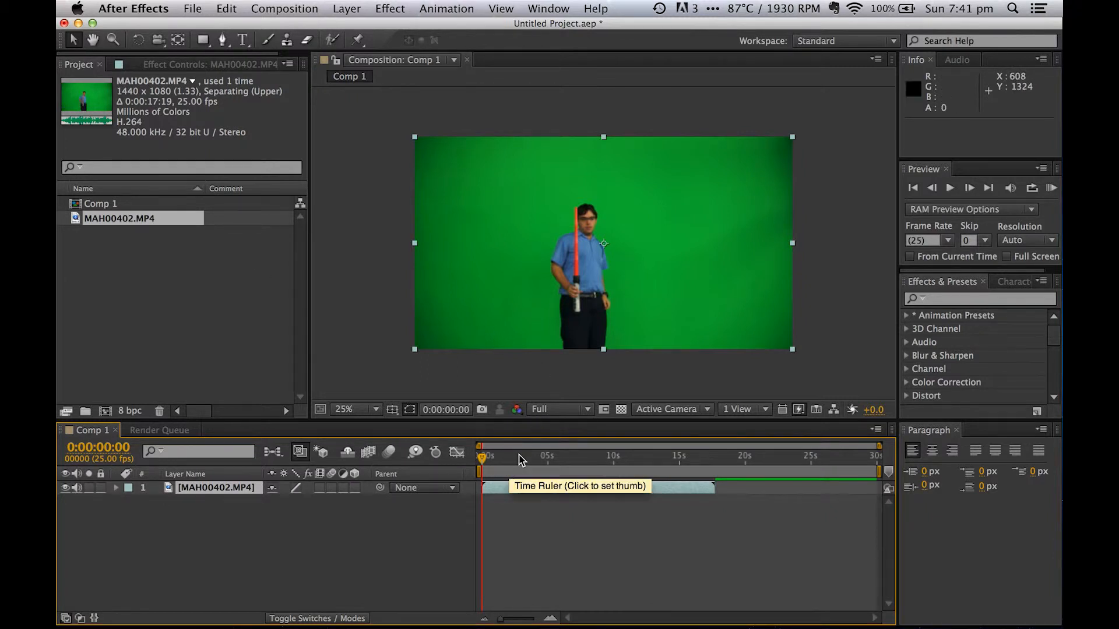
left_click(520, 457)
left_click_drag(520, 458, 481, 476)
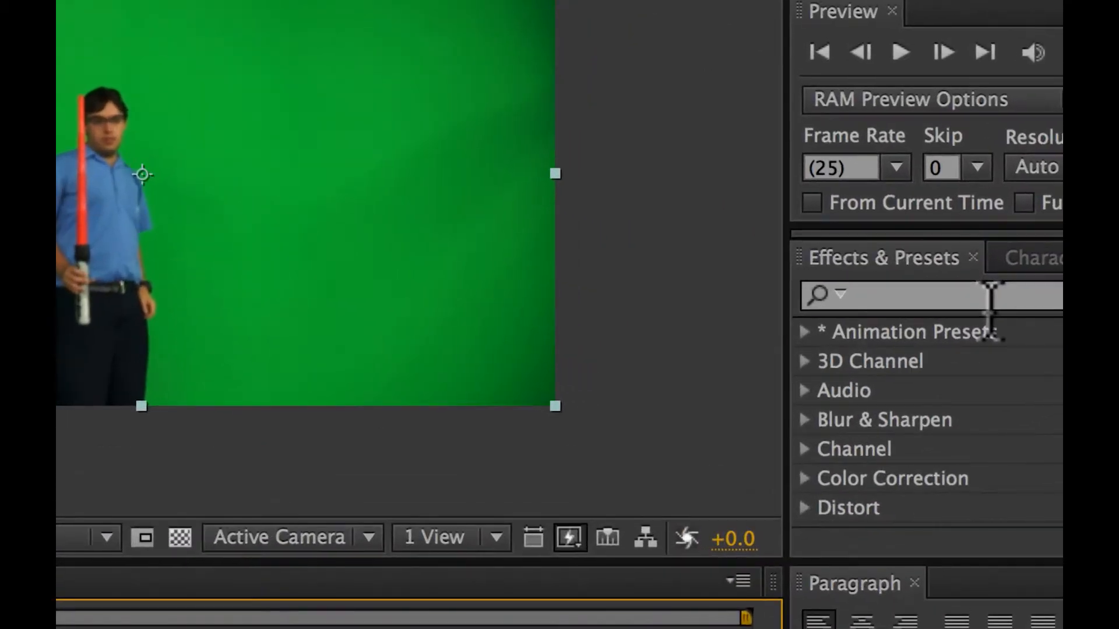
- Find the Keylight (1.2) effect and apply it to the MAH00402.MP4 footage in the composition
left_click(991, 300)
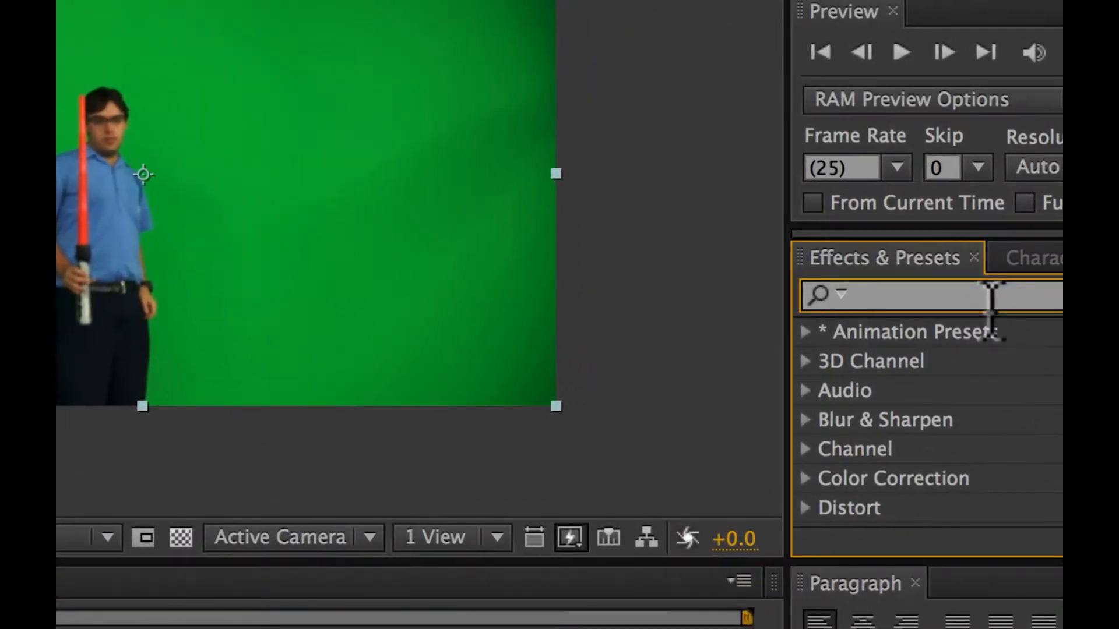
type("keylight")
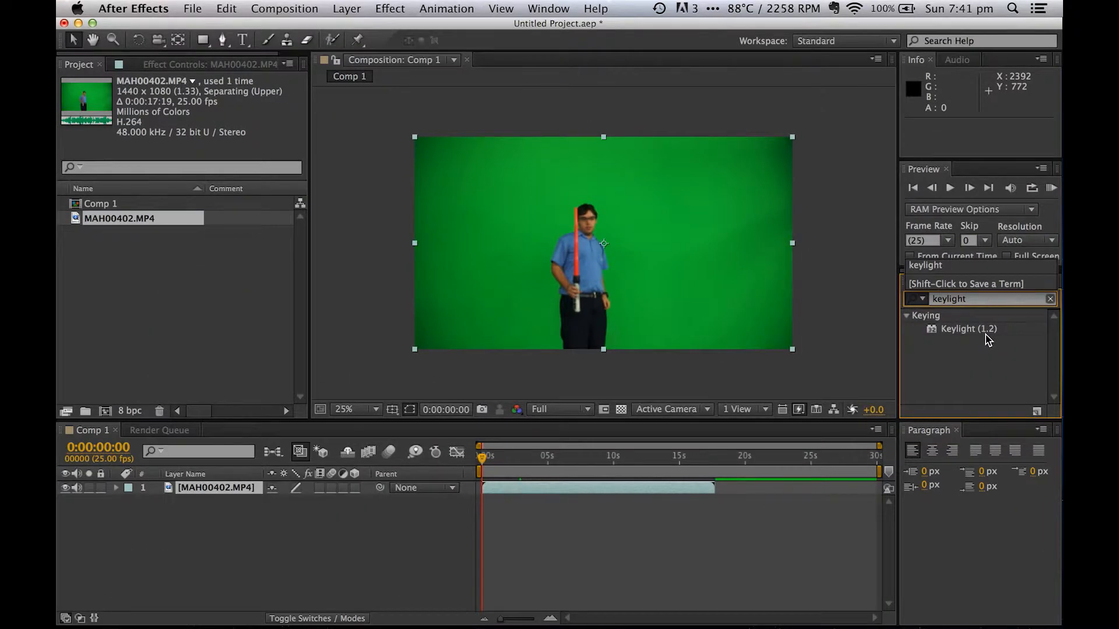
key("Return")
left_click(972, 332)
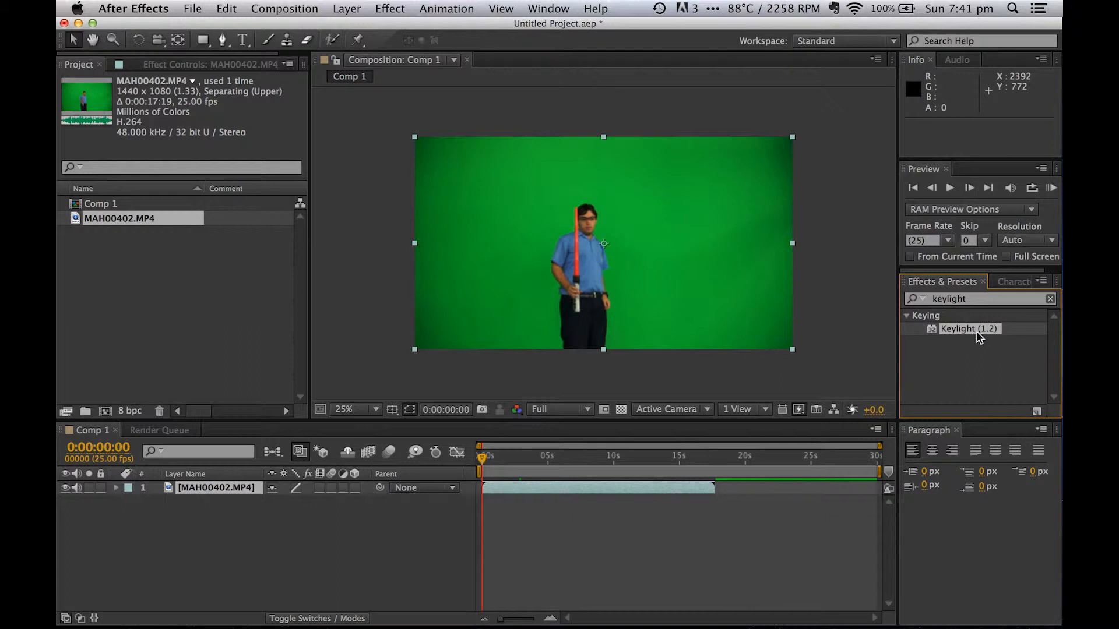
left_click_drag(979, 331, 722, 311)
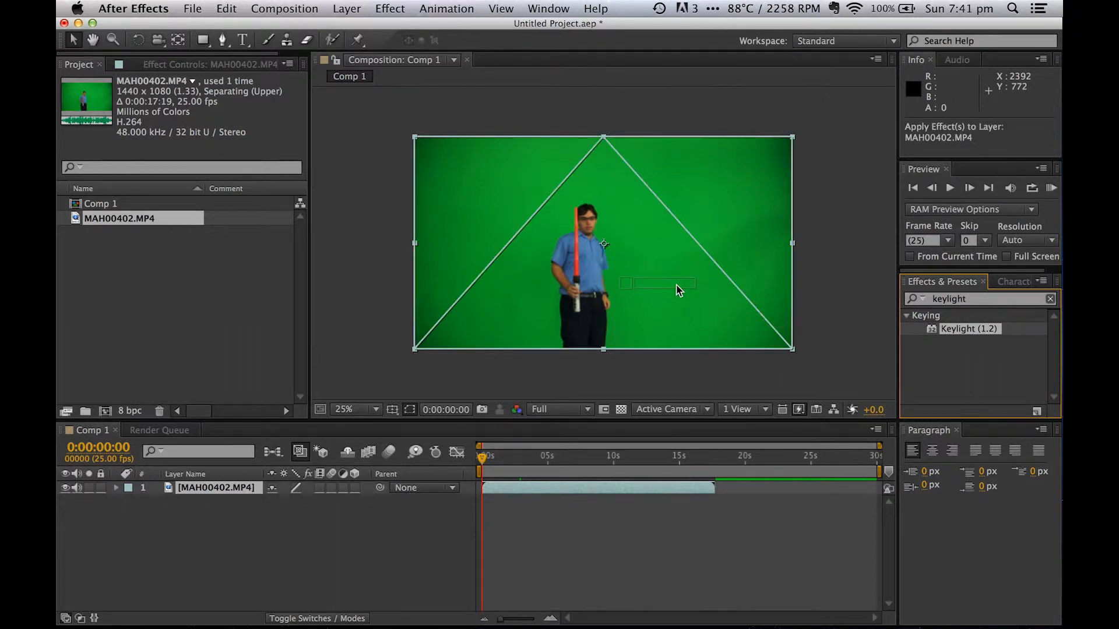
left_click_drag(676, 282, 675, 282)
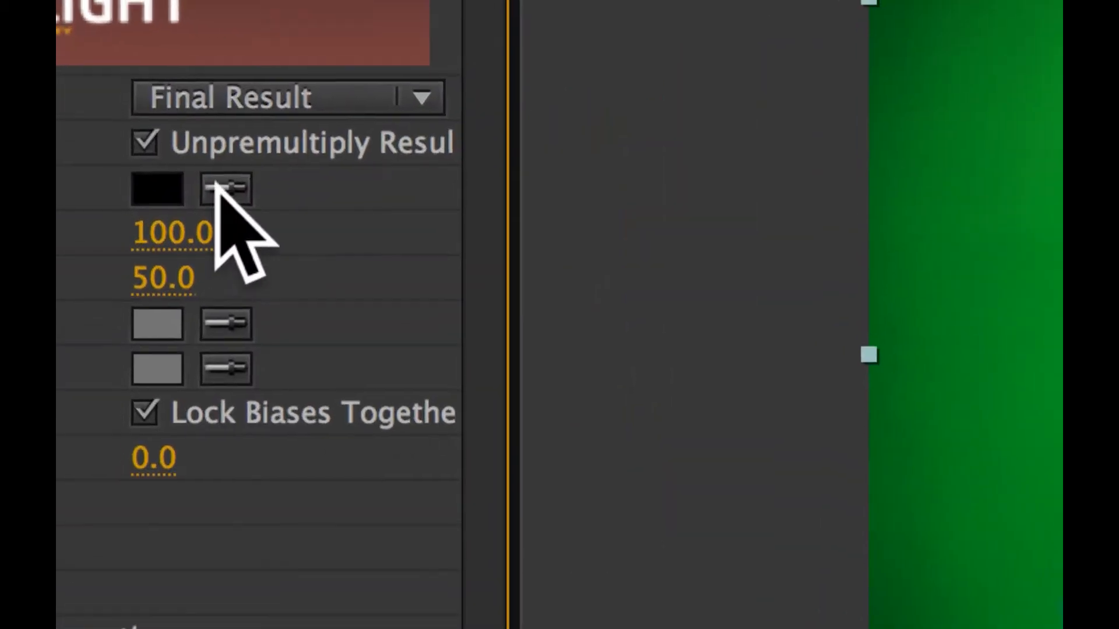
- Sample the green backdrop beside the man as Keylight's Screen Colour to key out the background
left_click(224, 194)
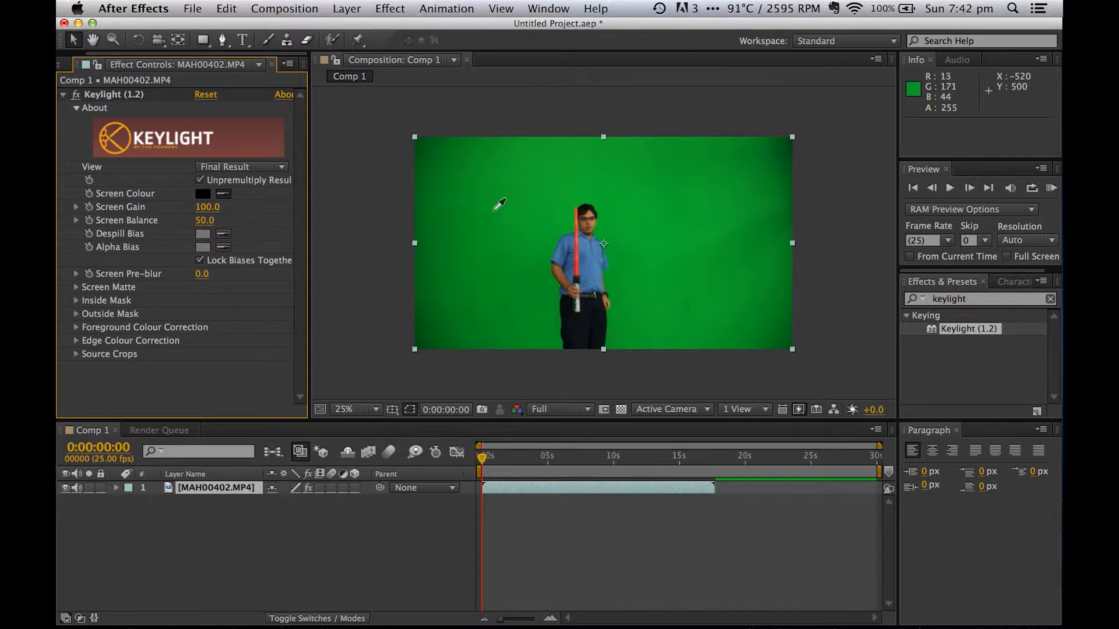
left_click(496, 210)
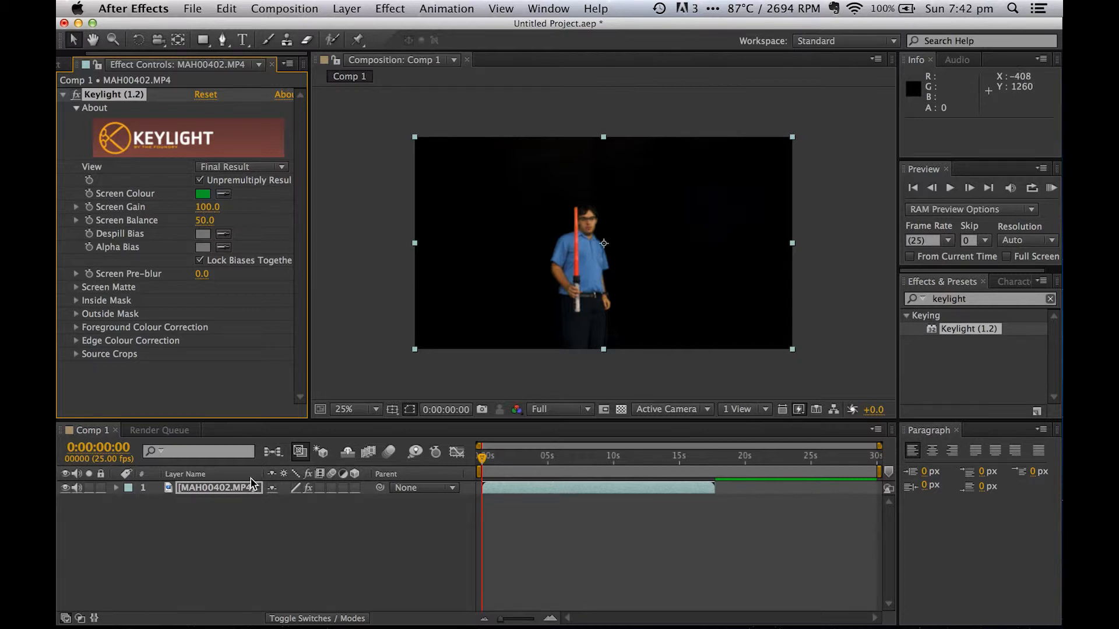
left_click(240, 489)
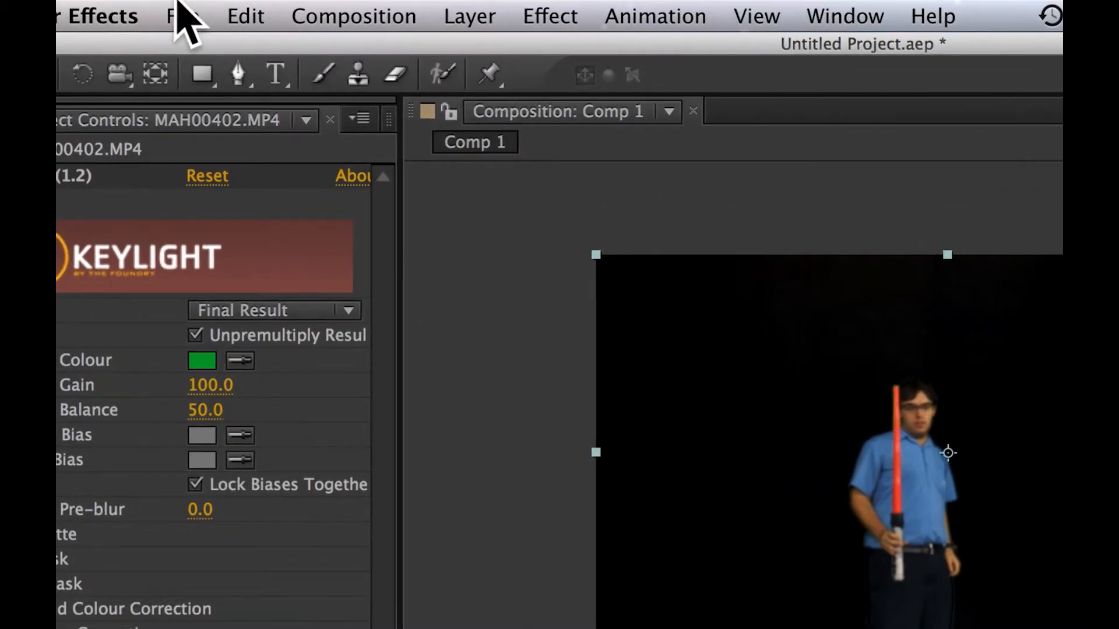
- Save the project as "Second project" in the Project File folder
left_click(182, 12)
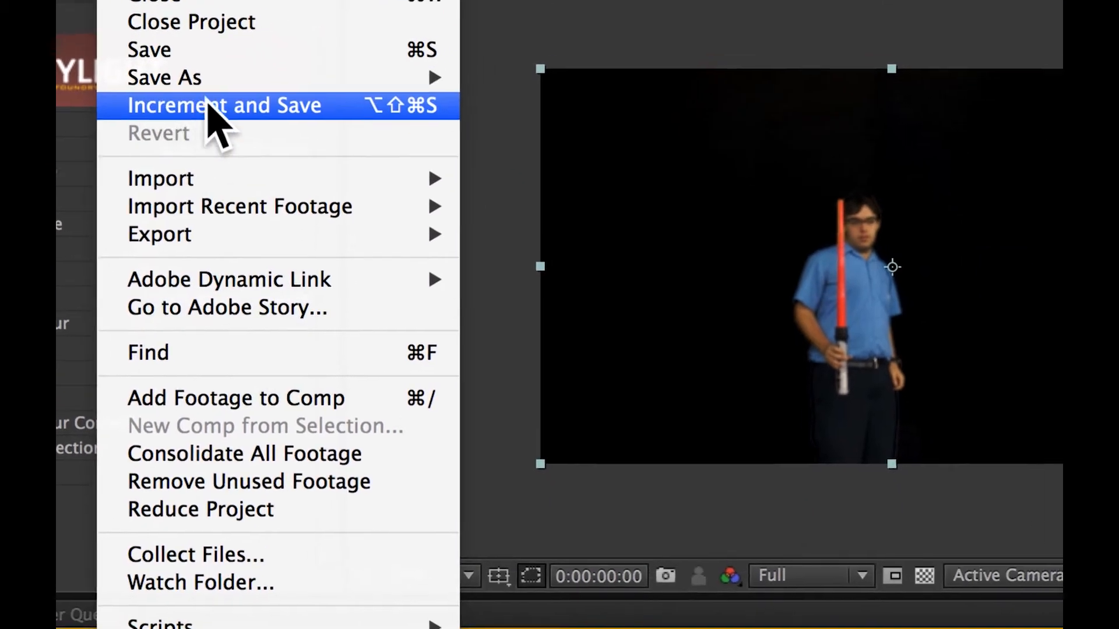
mouse_move(366, 262)
left_click(507, 92)
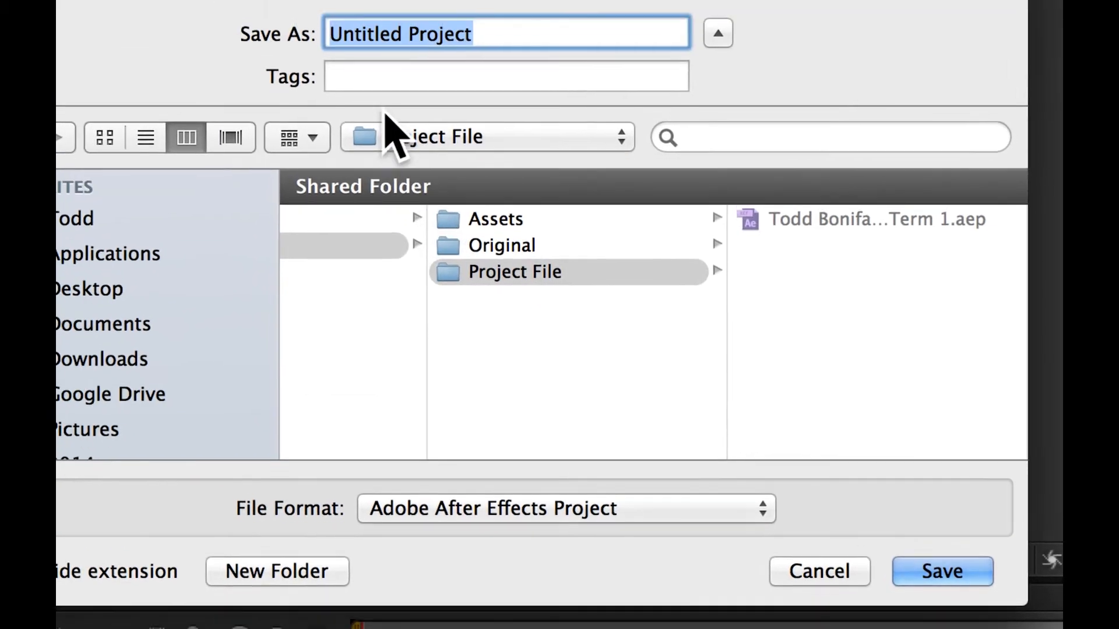
type("Second project")
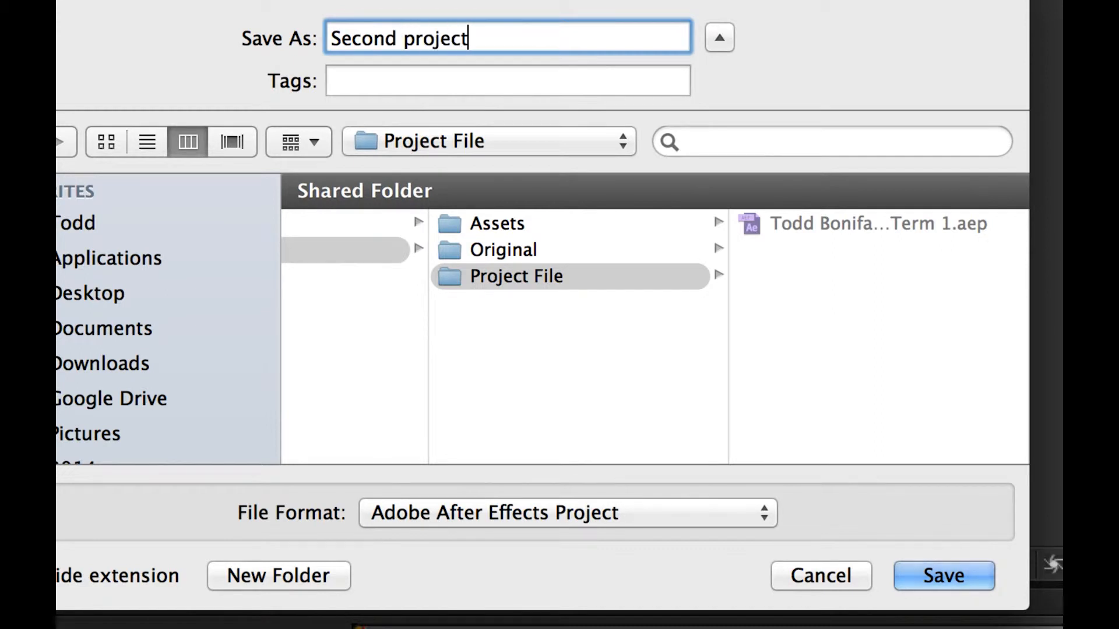
key("Return")
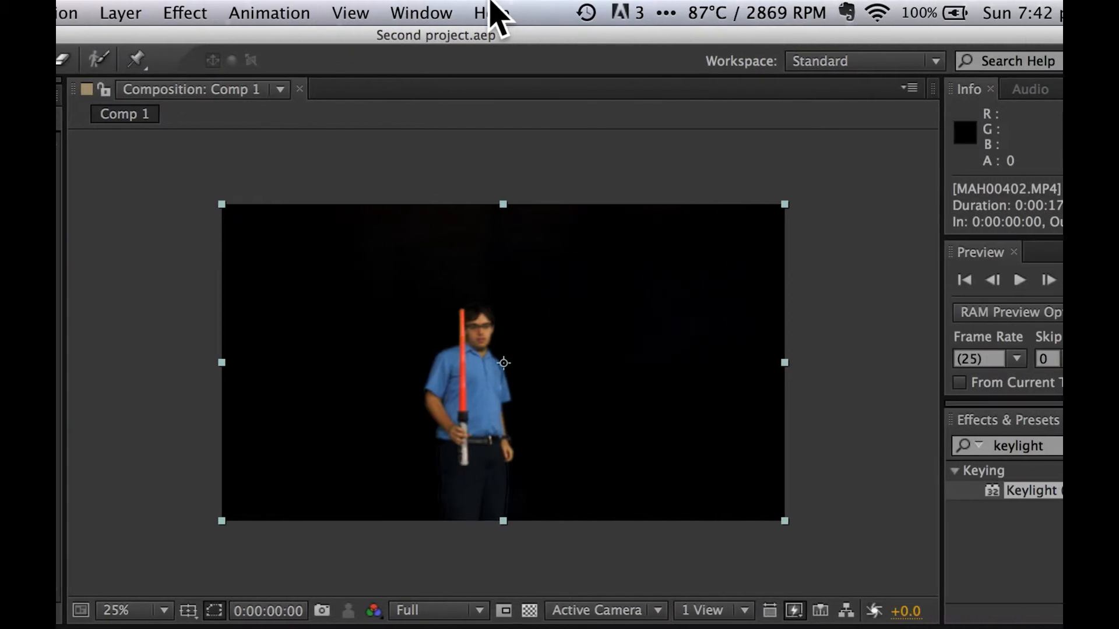
- Duplicate the keyed MAH00402.MP4 layer in Comp 1
left_click(493, 13)
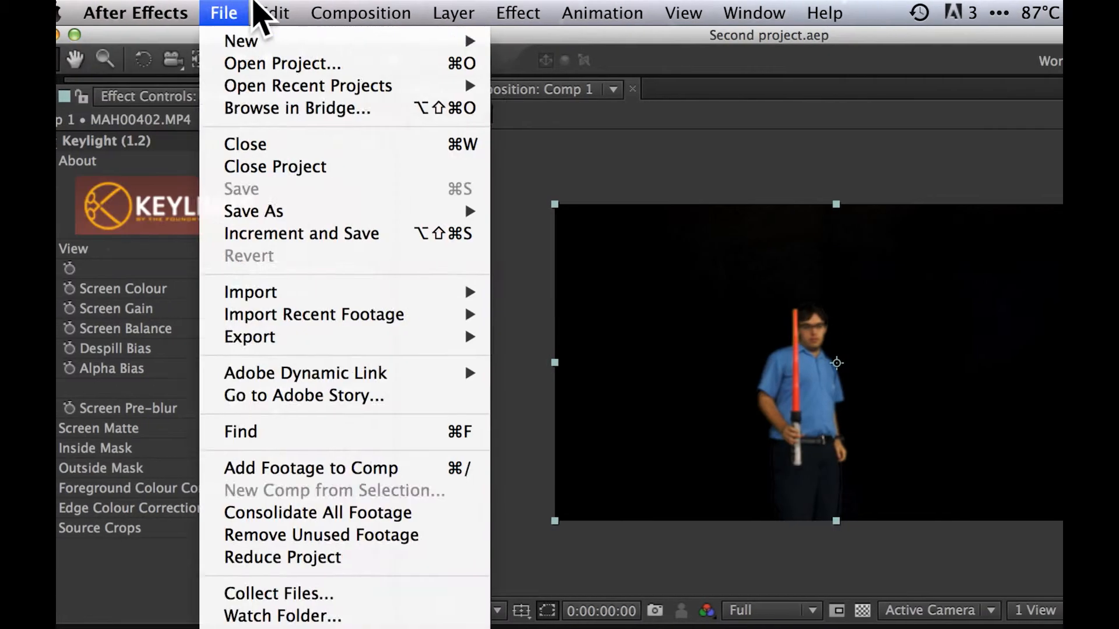
mouse_move(263, 11)
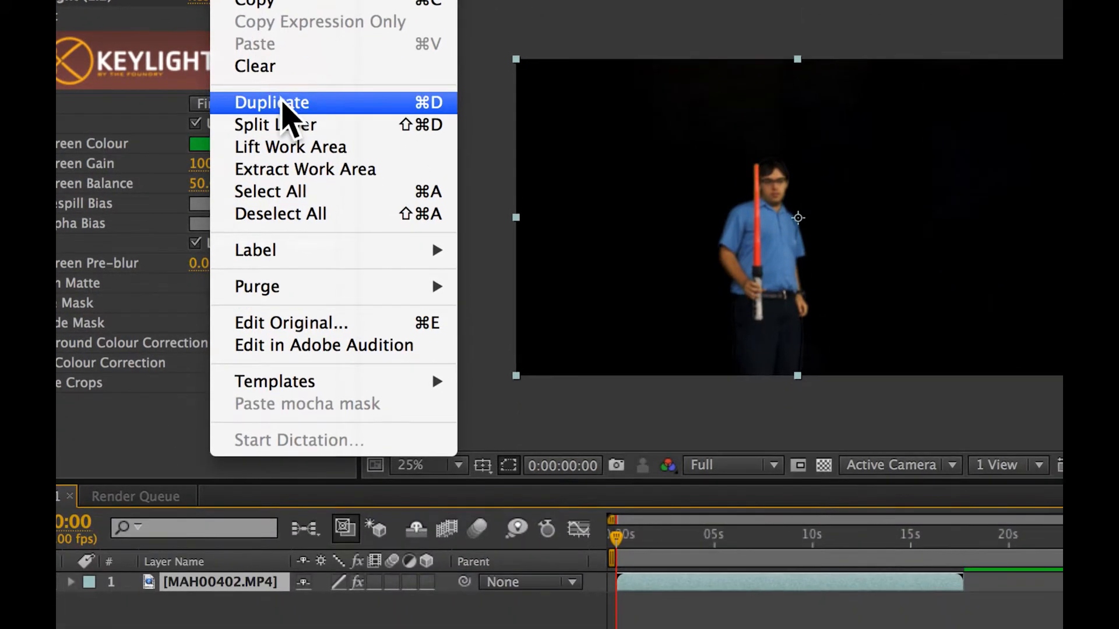
left_click(287, 236)
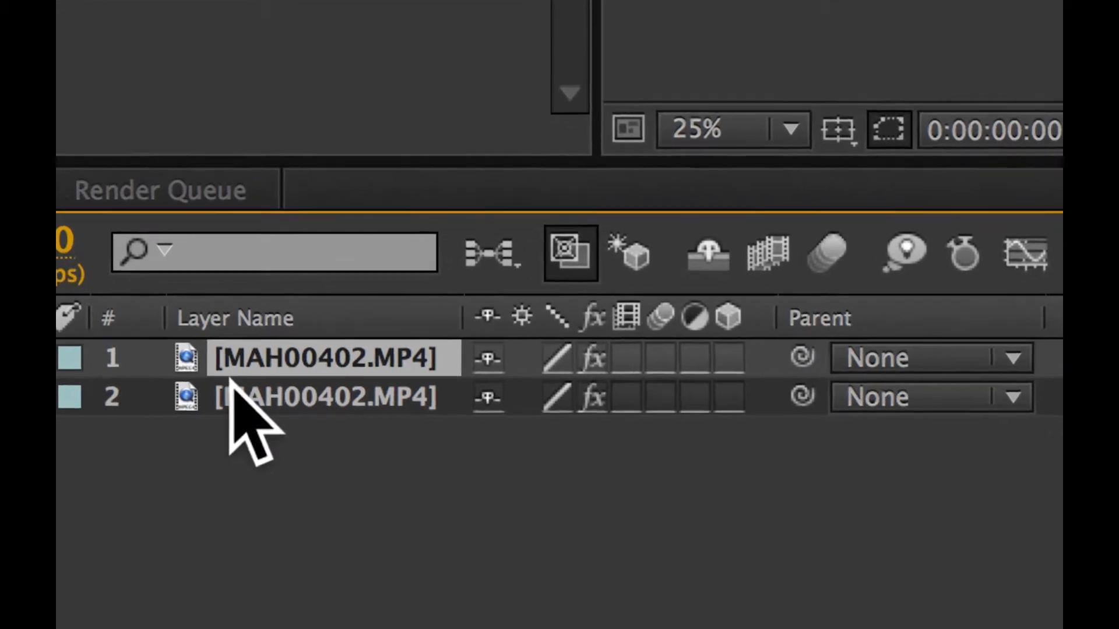
- Rename the lower of the two MAH00402.MP4 layers as Lightening
left_click(233, 386)
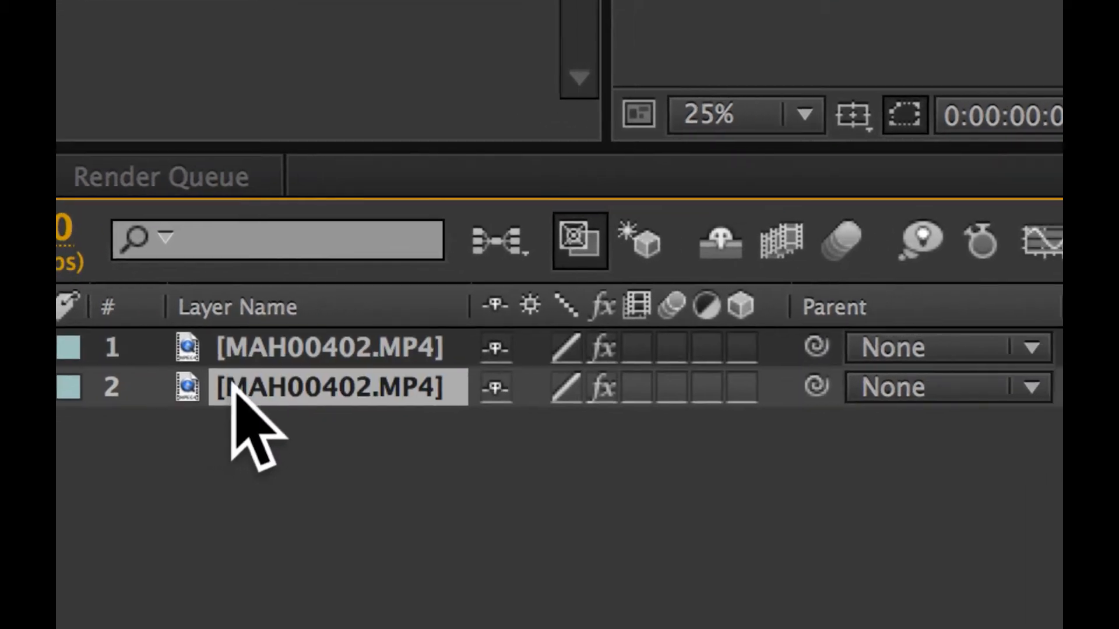
right_click(231, 397)
left_click(298, 628)
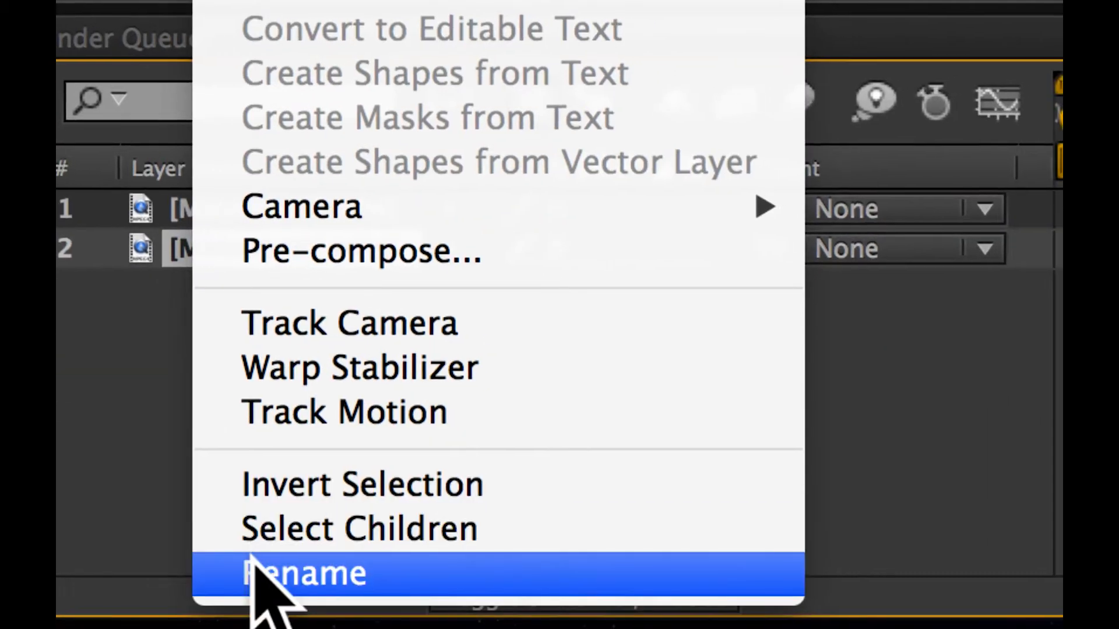
type("Lightening")
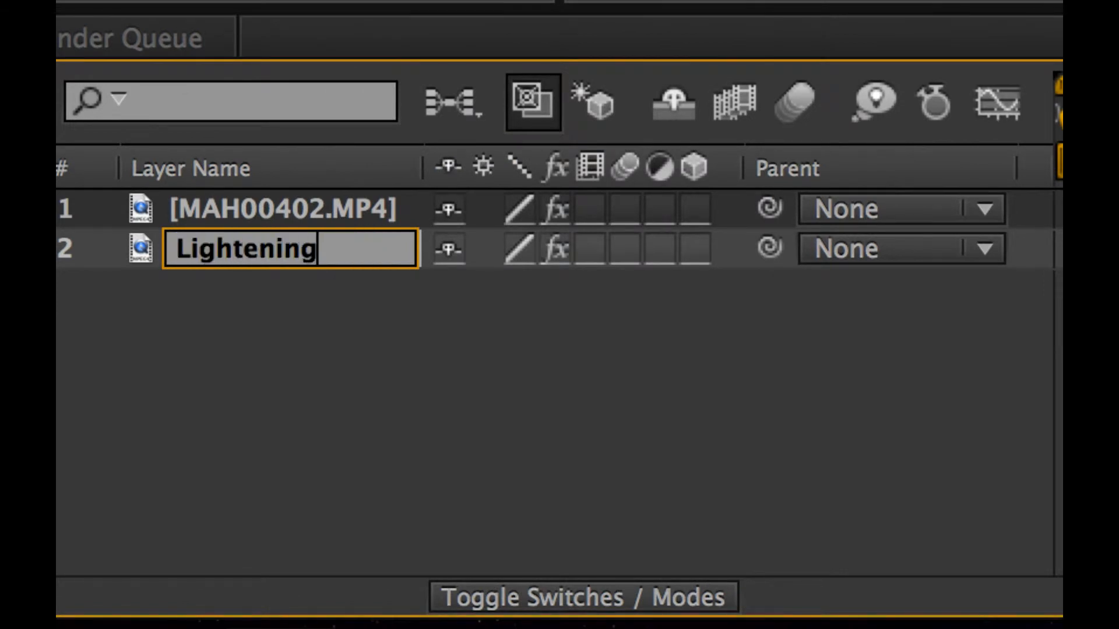
key("Return")
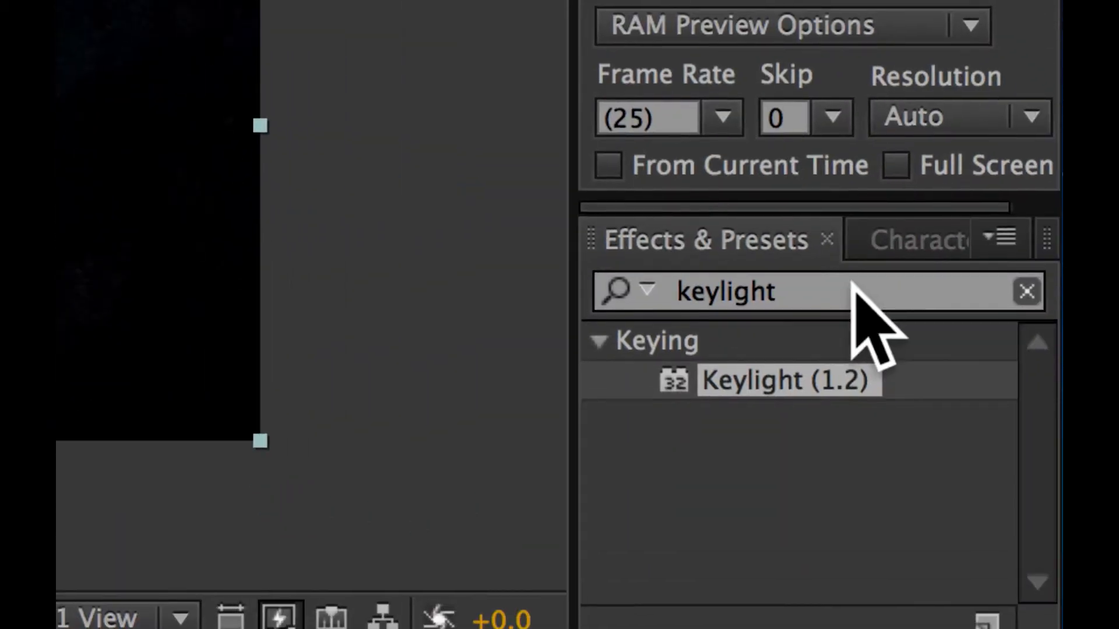
- Find the Advanced Lightning effect and apply it to the upper MAH00402.MP4 layer
left_click(885, 374)
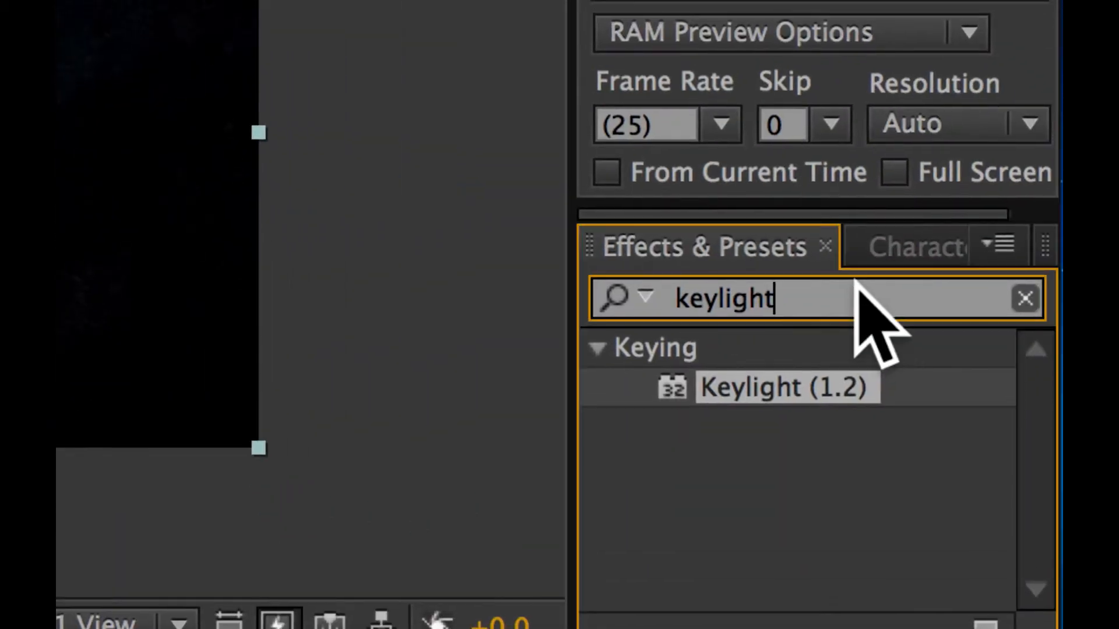
type("ada")
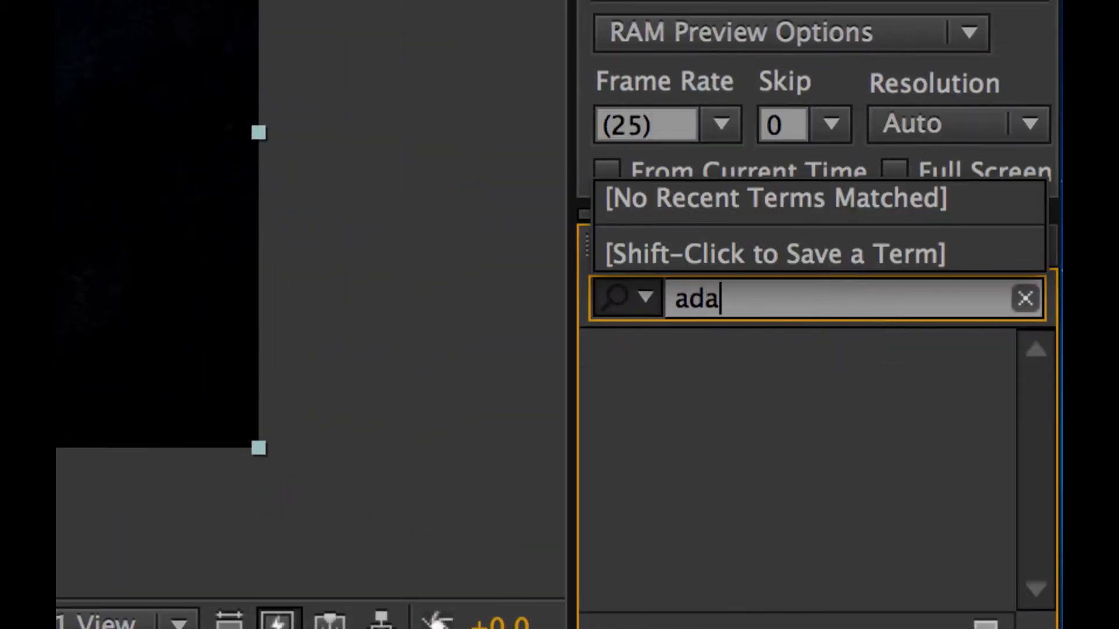
key("BackSpace")
type("van")
left_click(868, 388)
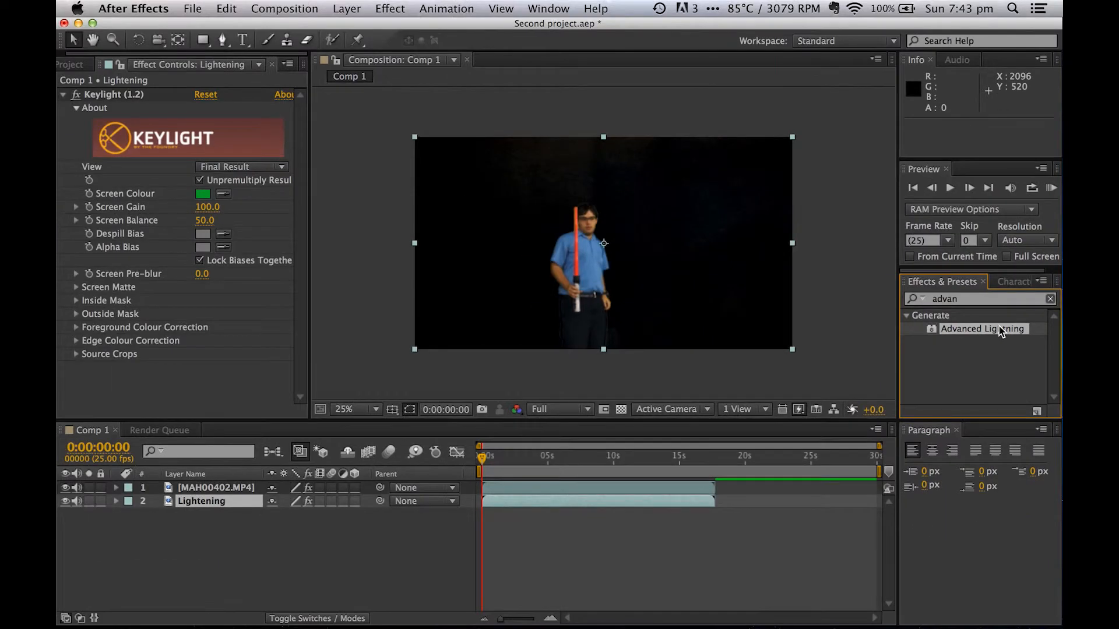
left_click_drag(1000, 330, 649, 310)
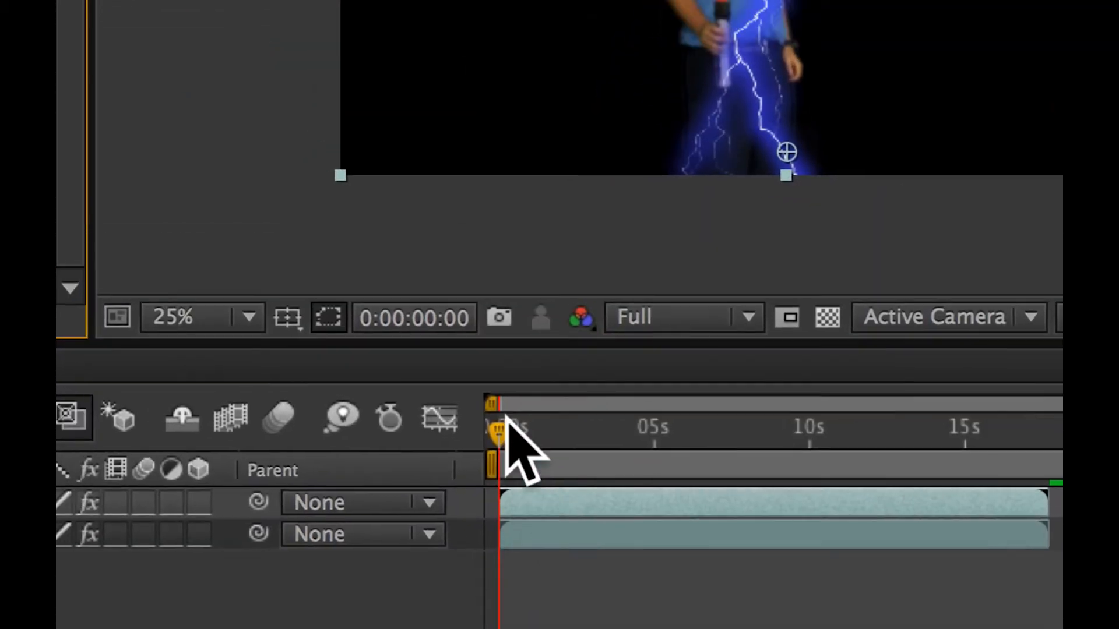
- At 0:00:04:06, collapse the Keylight settings and change the Lightning Type of Advanced Lightning
left_click_drag(508, 431, 547, 461)
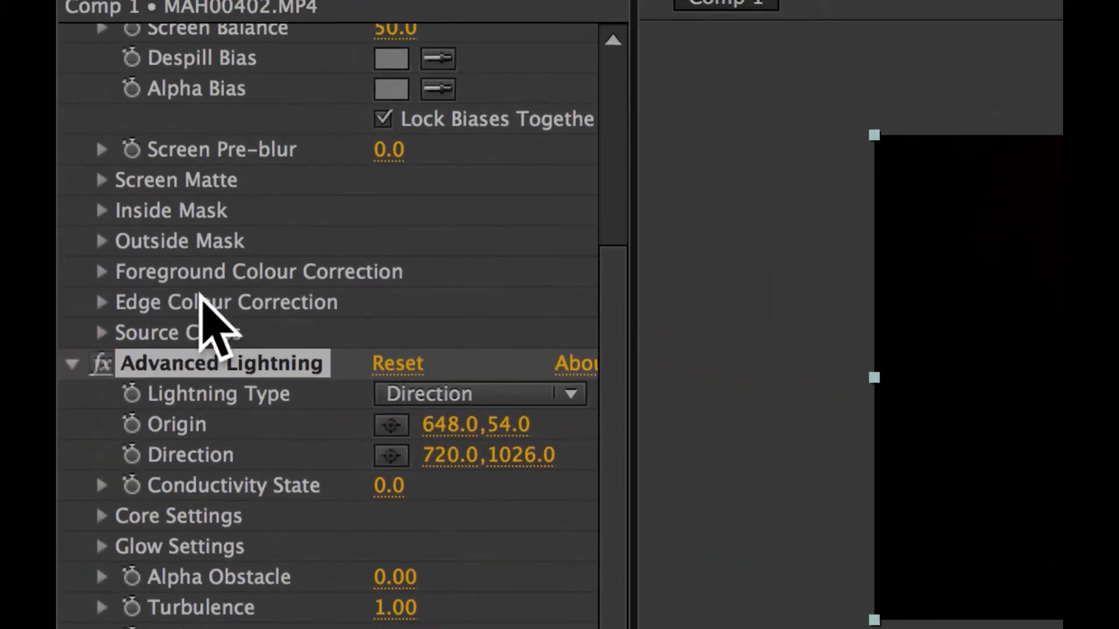
scroll(200, 295, "up", 10)
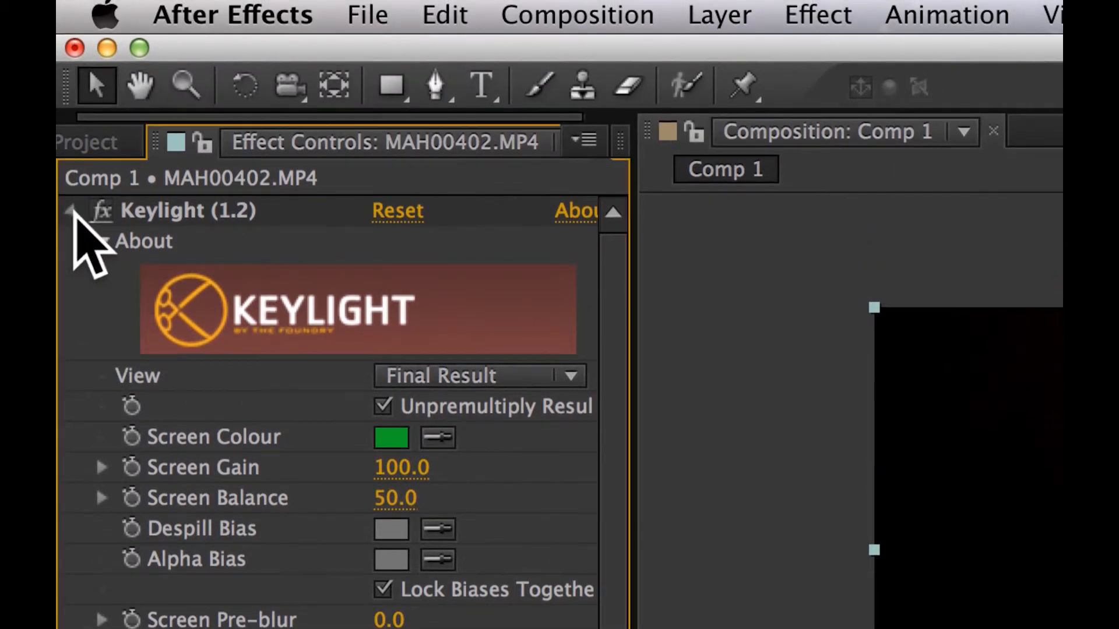
left_click(72, 65)
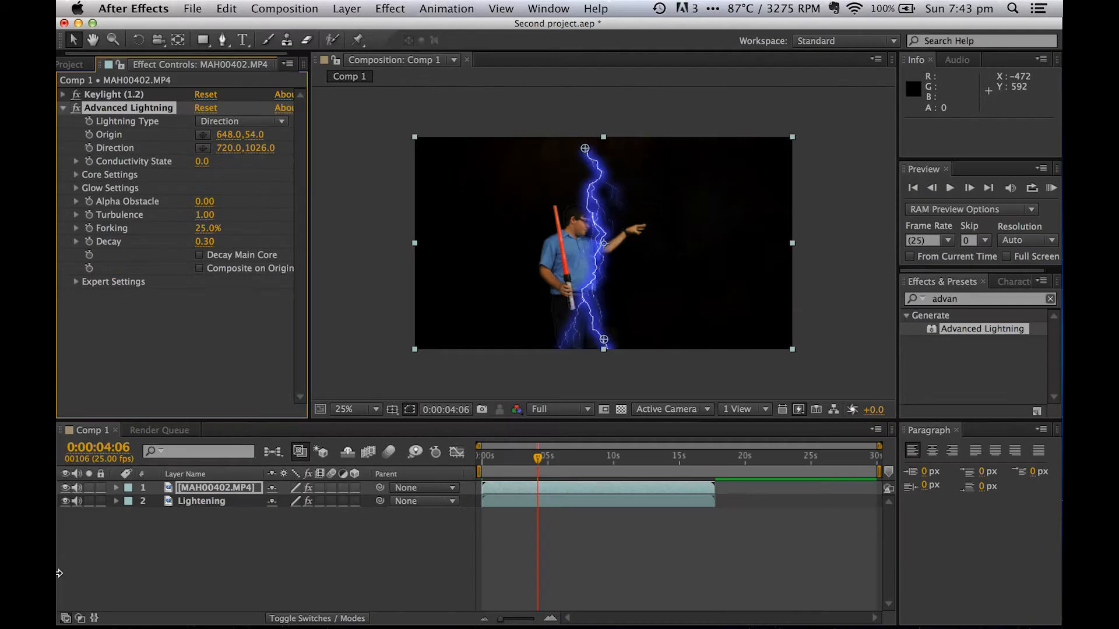
key("super+Tab")
left_click(252, 318)
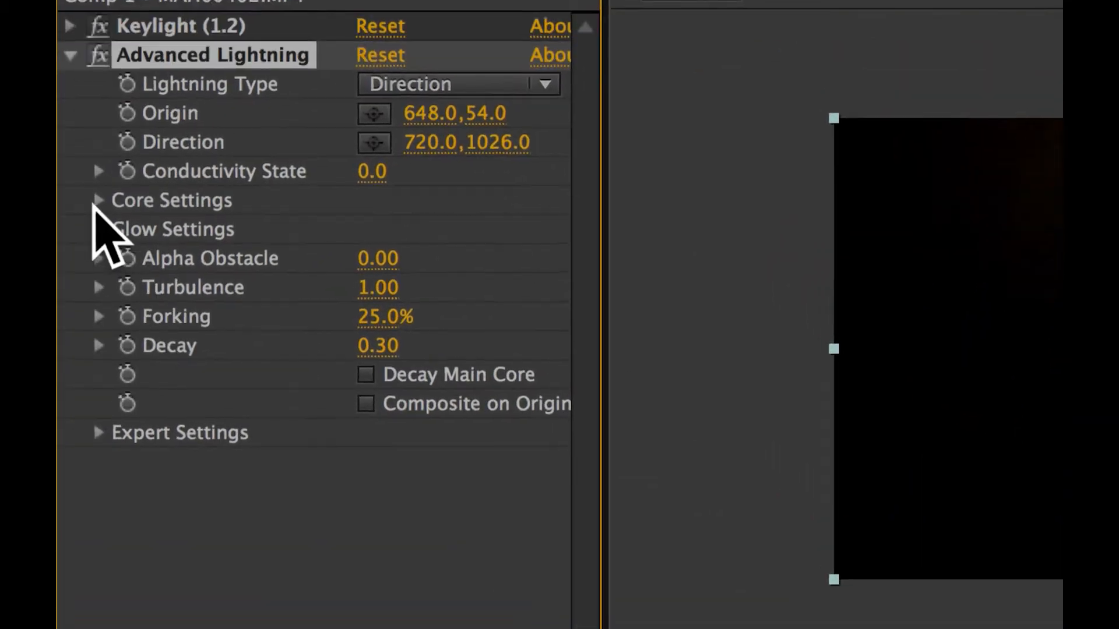
left_click(386, 84)
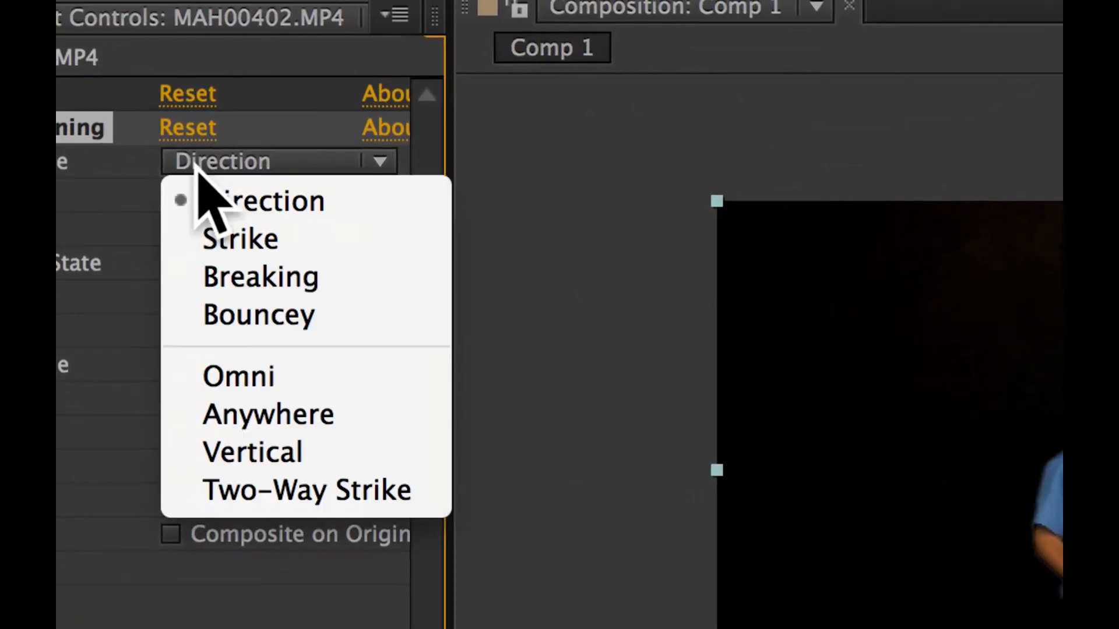
left_click(204, 240)
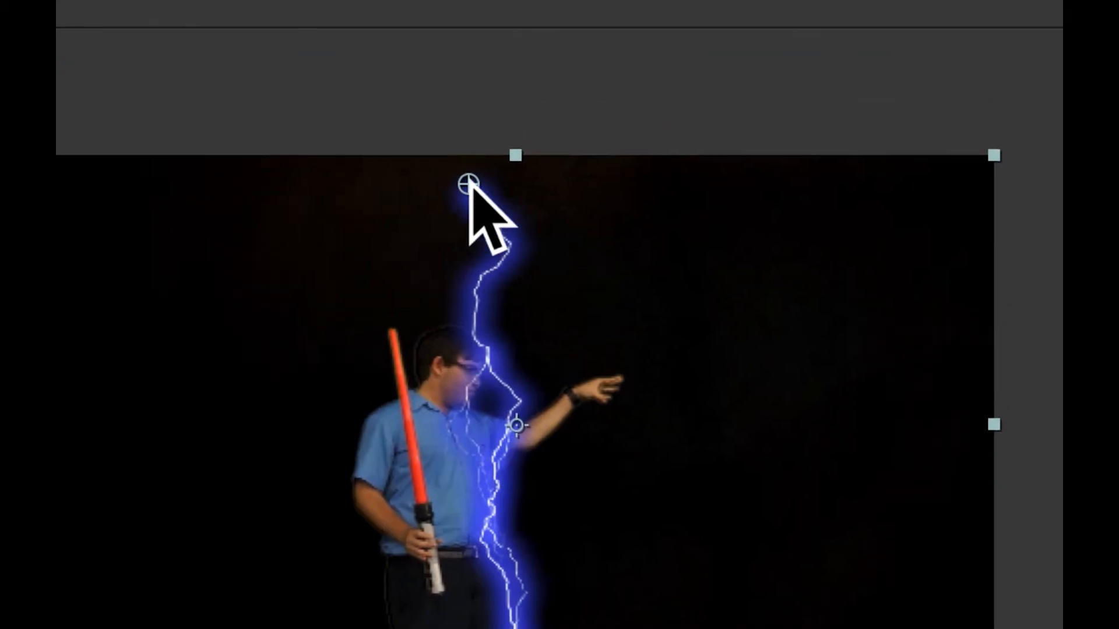
- Place the lightning's origin on the man's outstretched hand and its direction point nearly level with it, away from him
left_click_drag(468, 184, 598, 397)
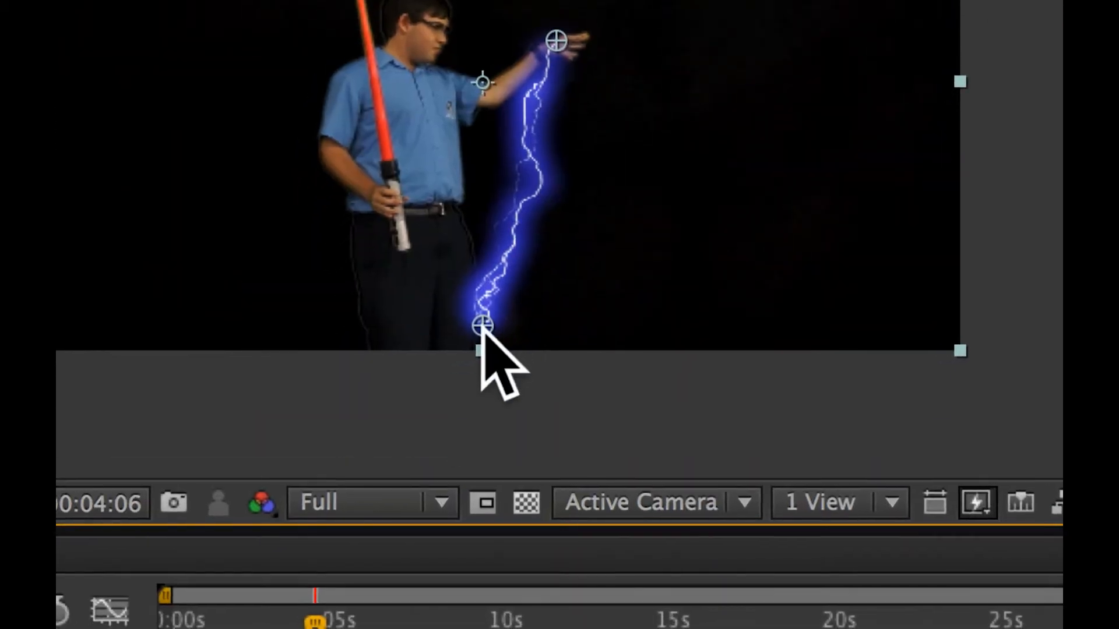
left_click_drag(437, 494, 689, 277)
left_click_drag(555, 260, 634, 182)
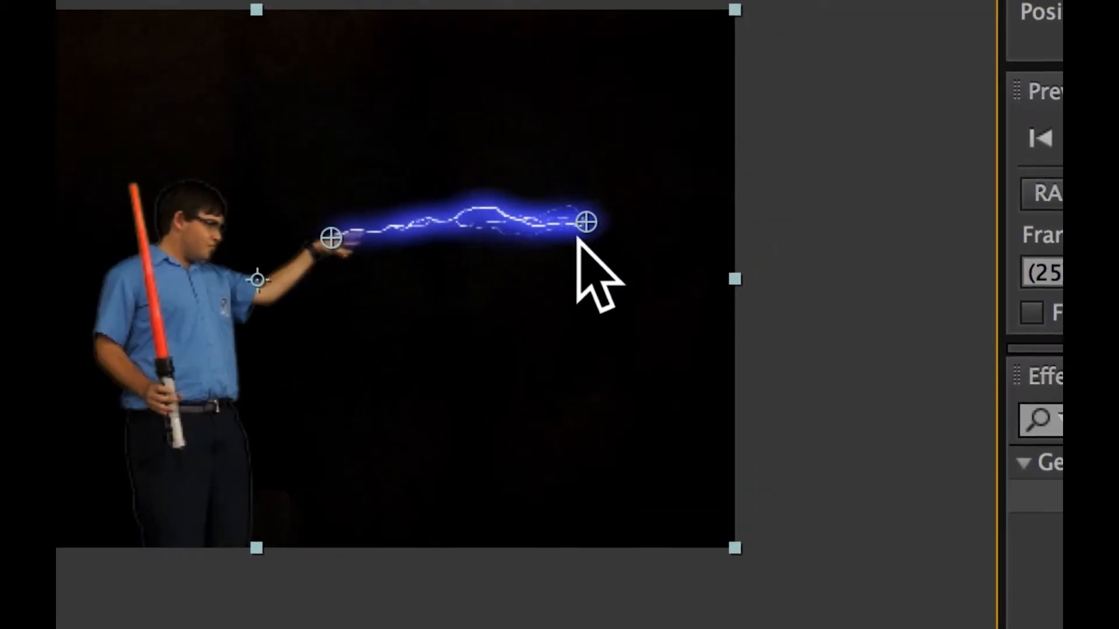
left_click_drag(580, 232, 595, 232)
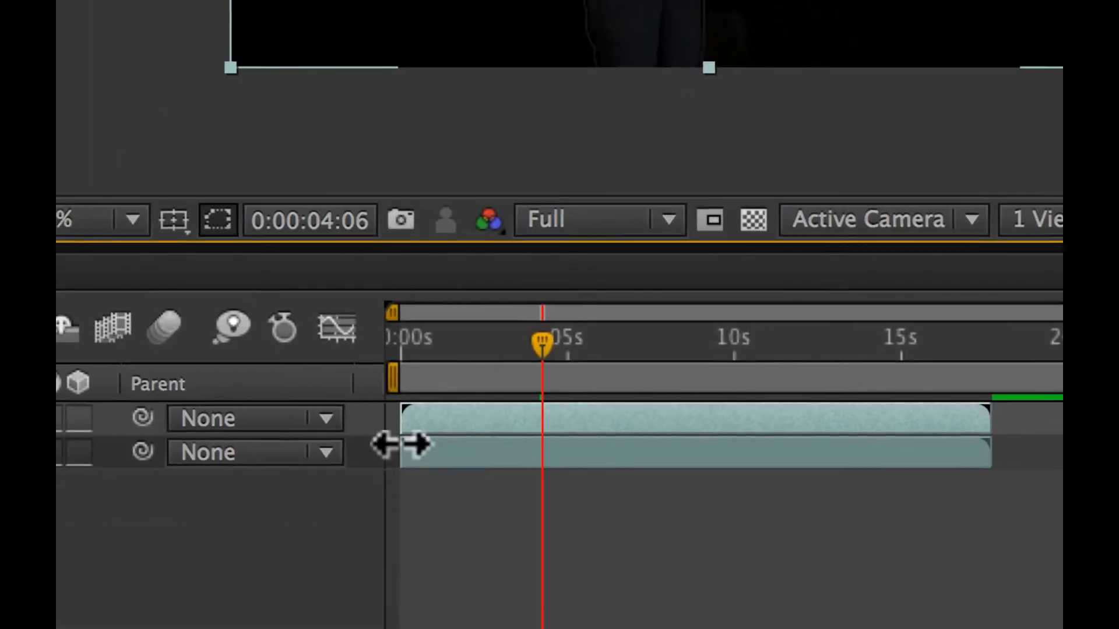
- Trim the start of the Lightening layer to 0:00:03:06
left_click(428, 449)
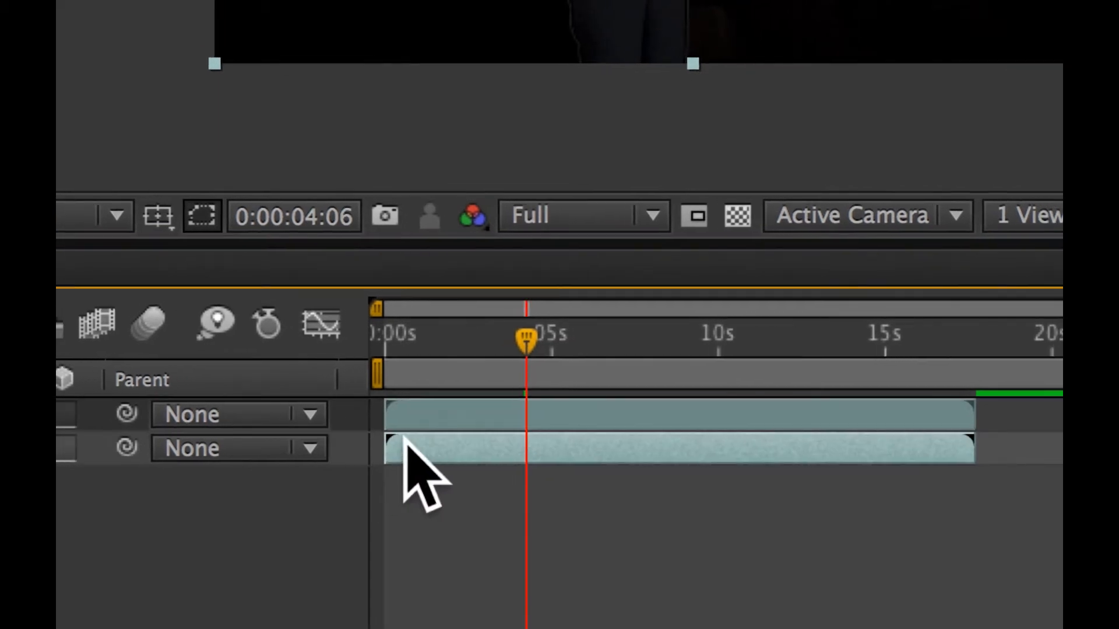
left_click_drag(401, 448, 505, 449)
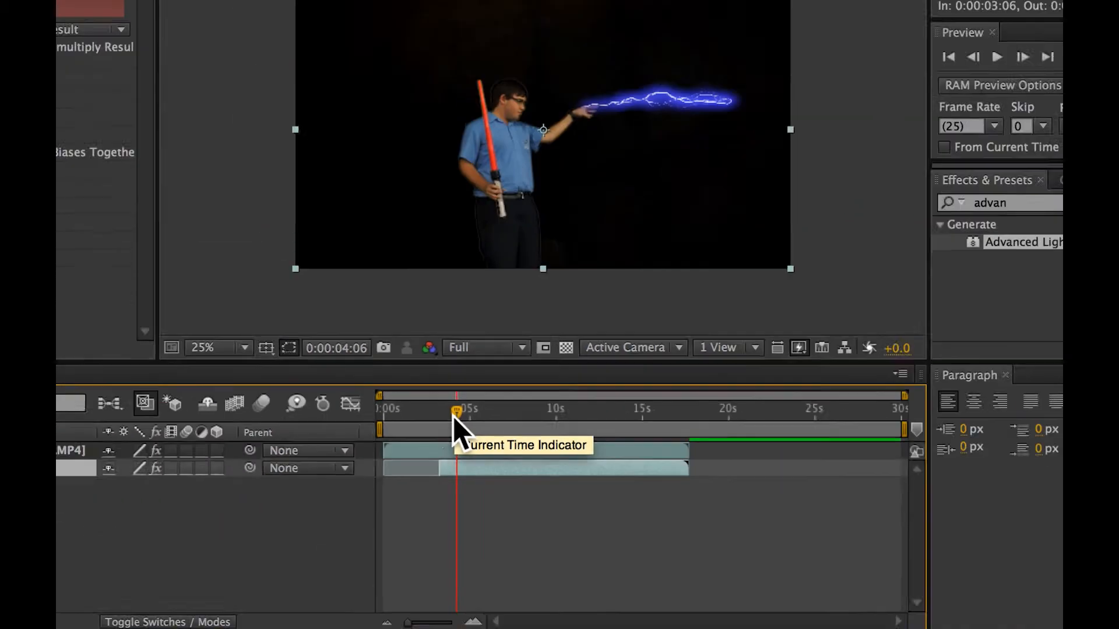
- Scrub the opening seconds of the timeline to check when the man and the lightning appear
left_click_drag(450, 408, 254, 436)
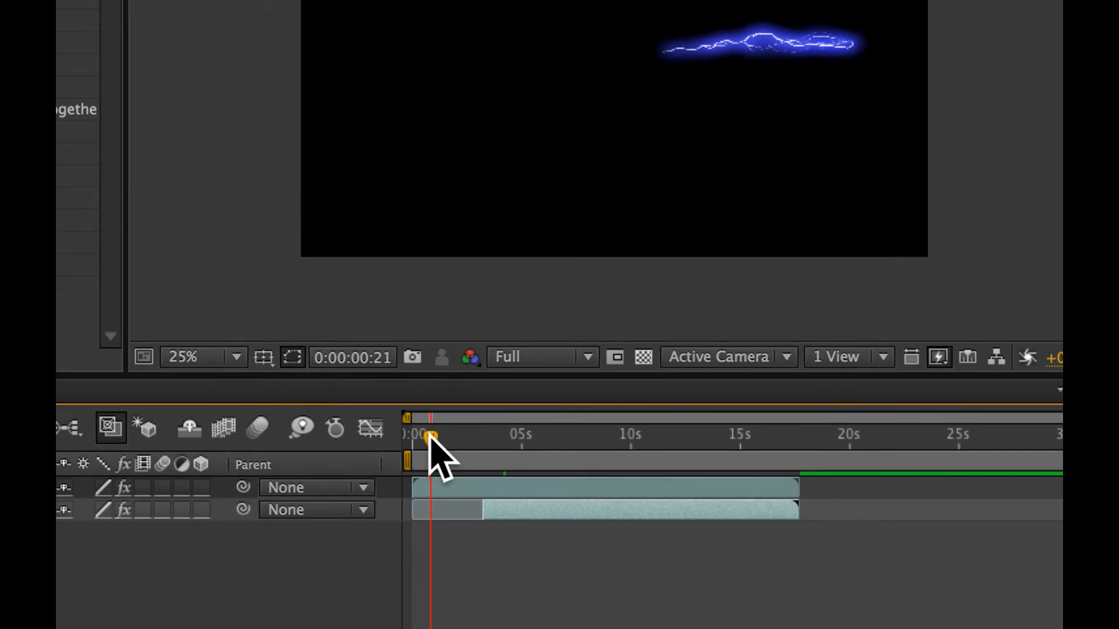
left_click(507, 436)
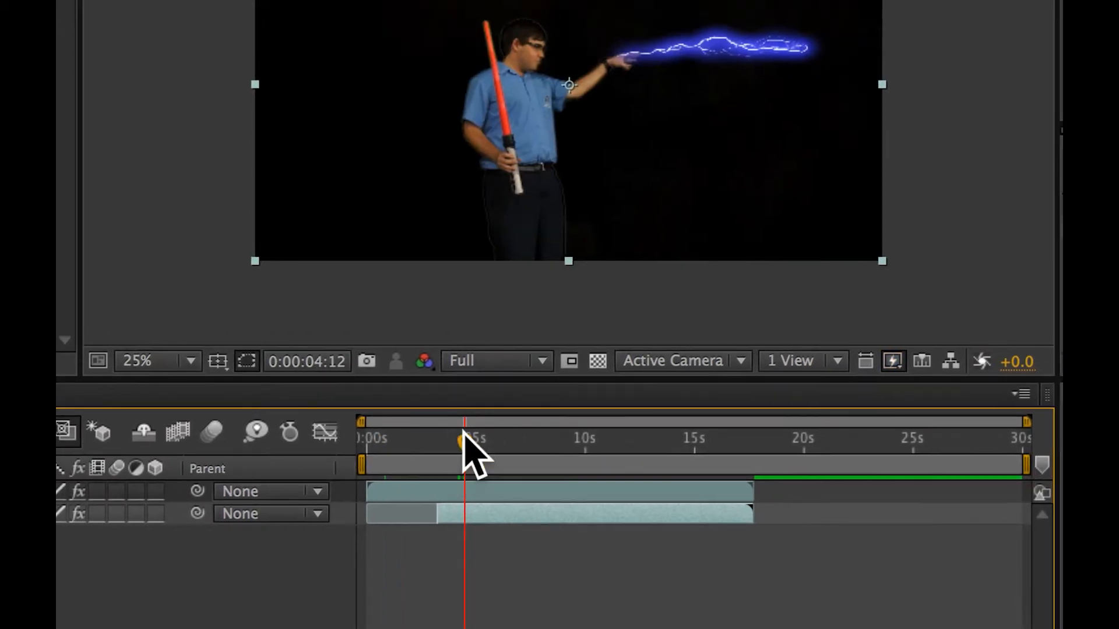
left_click_drag(460, 434, 398, 430)
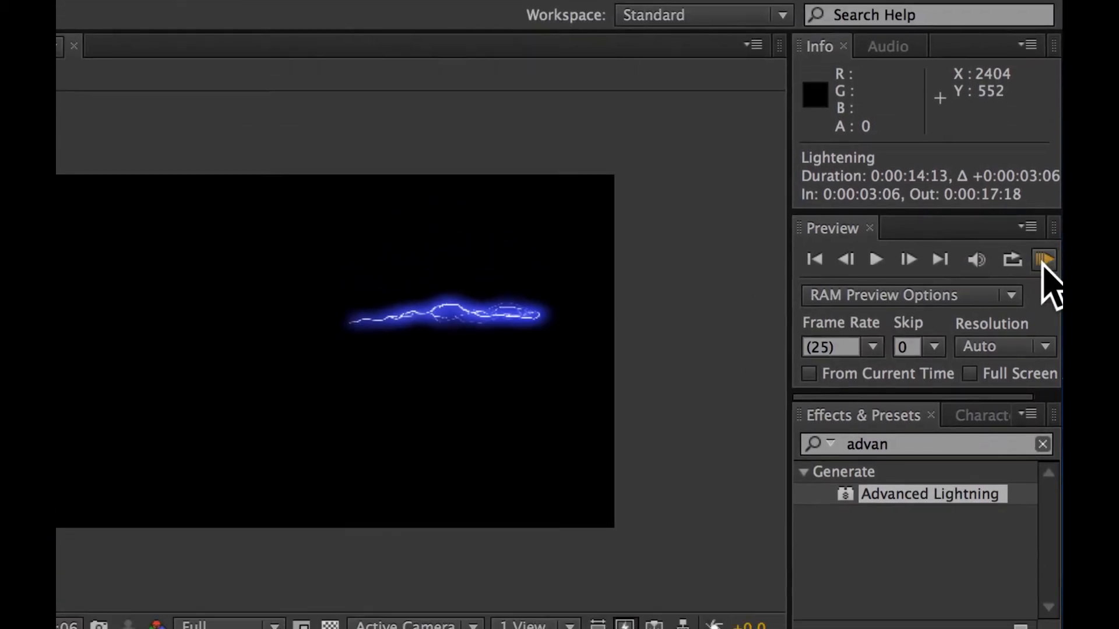
- Run a RAM preview of the composition, stop it, and move the current time to 0:00:07:18
left_click(1043, 260)
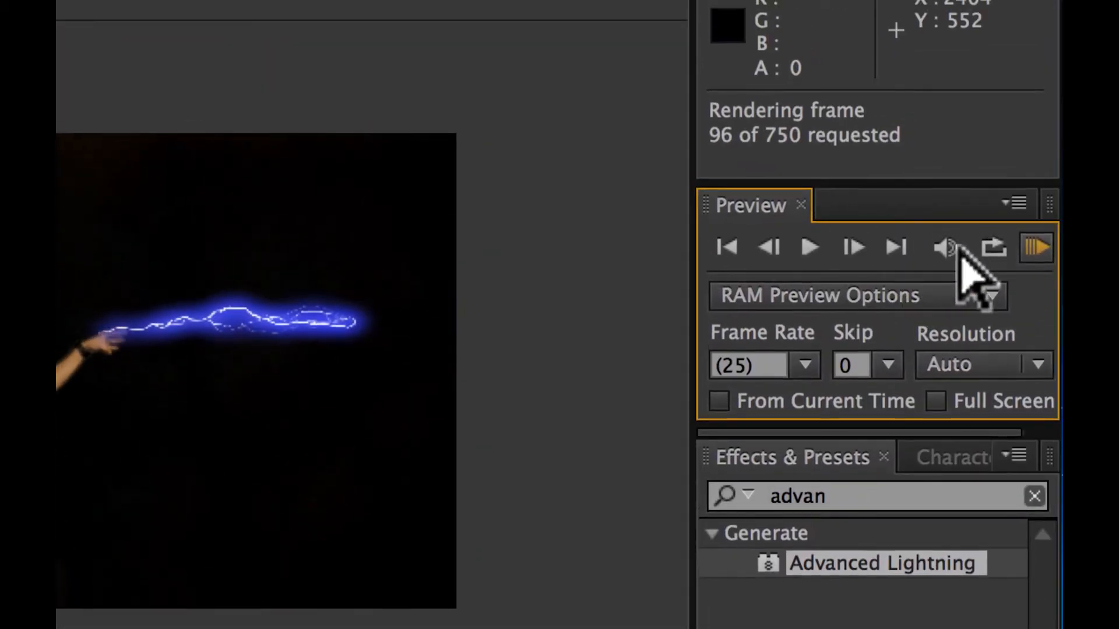
left_click(1031, 244)
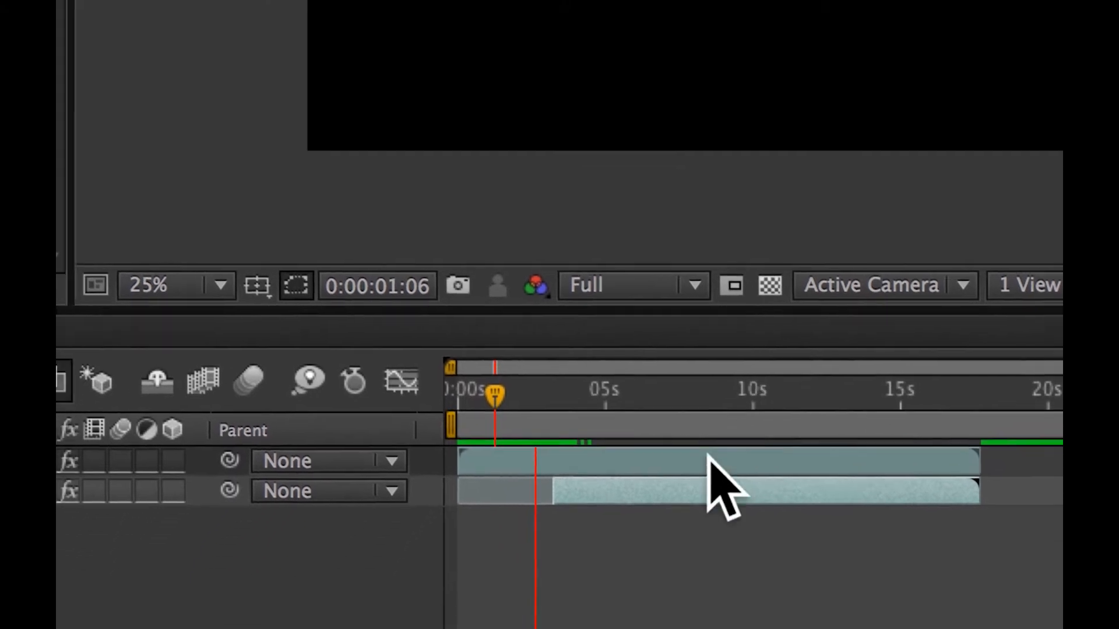
left_click(650, 526)
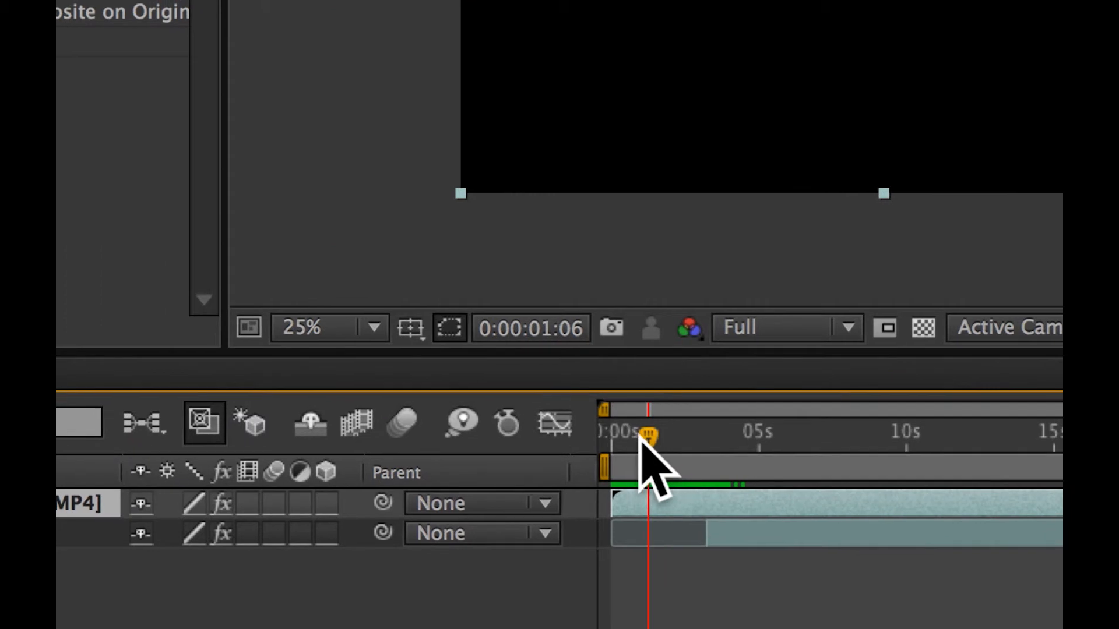
left_click_drag(514, 535, 706, 524)
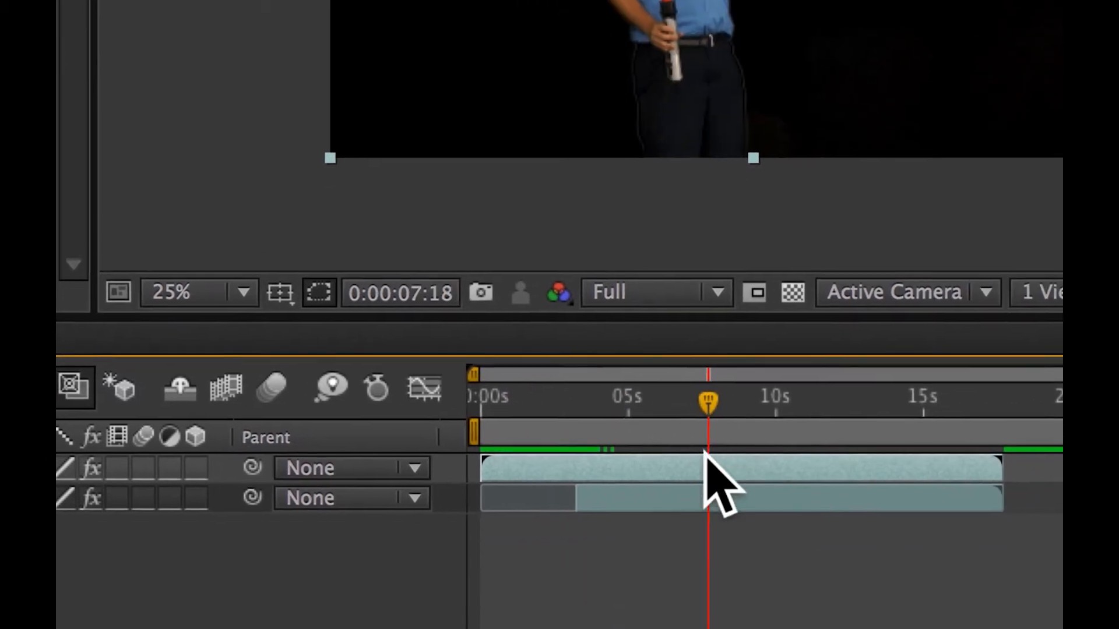
- Extend the start of the Lightening layer back to the beginning of the composition
left_click(673, 542)
left_click_drag(660, 471, 564, 473)
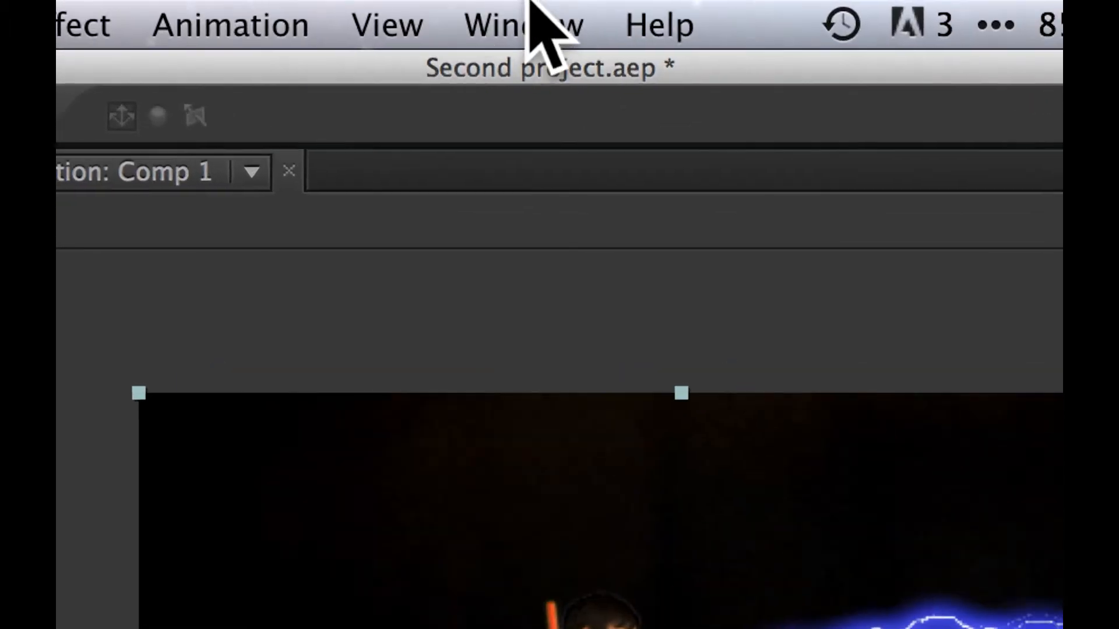
left_click(841, 24)
left_click(841, 25)
key("super+Tab")
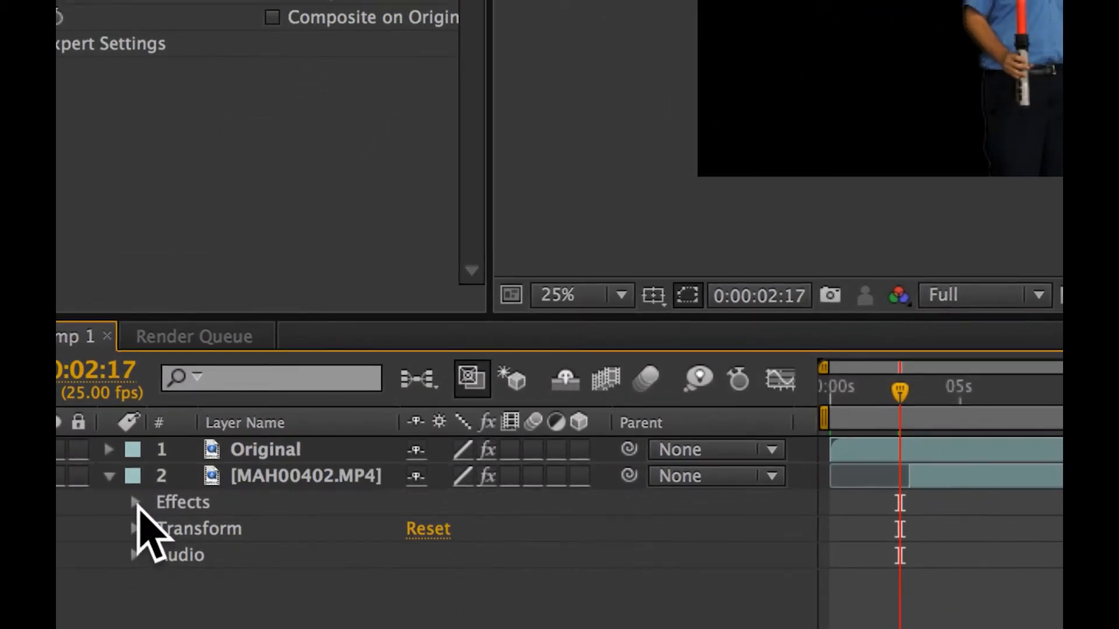
- Expand the effects of the MAH00402.MP4 layer and rename that layer "Lightening effect"
left_click(136, 500)
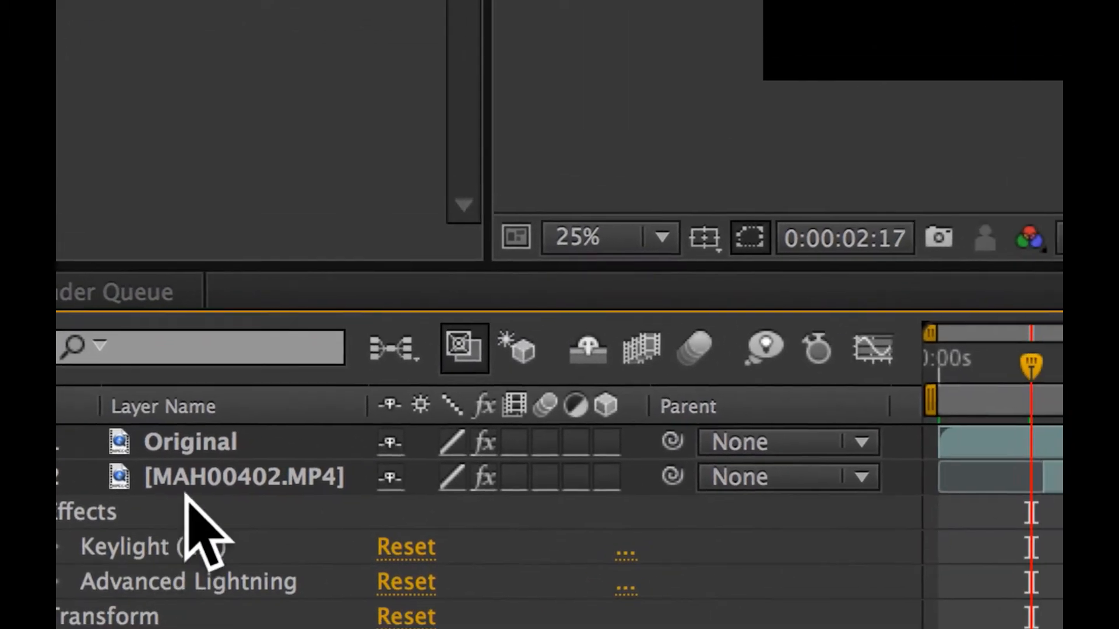
left_click(387, 407)
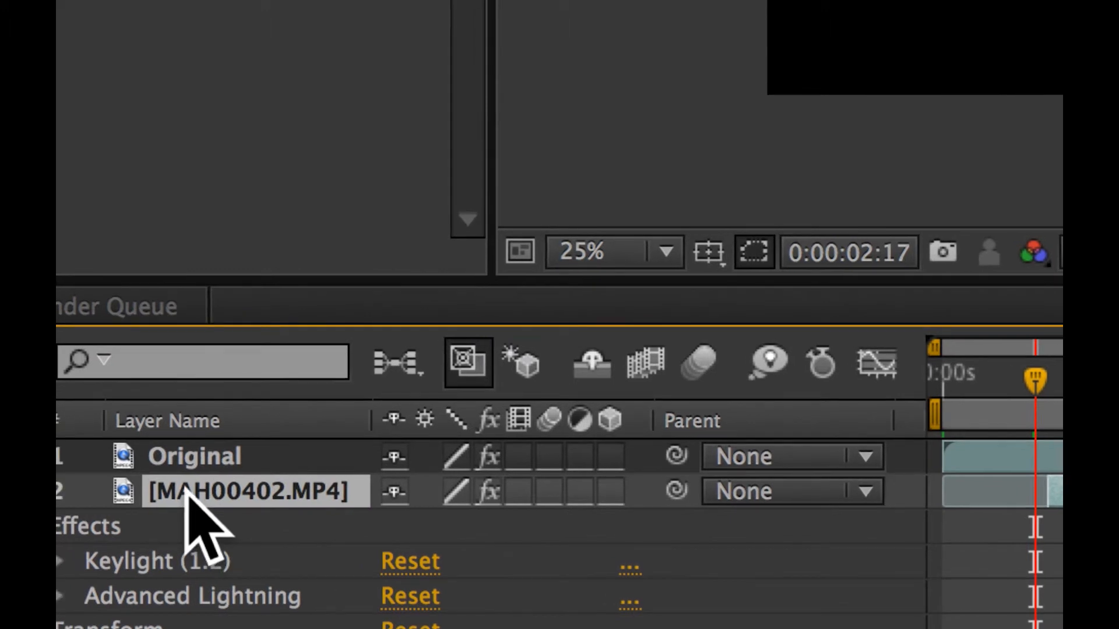
right_click(185, 492)
left_click(193, 583)
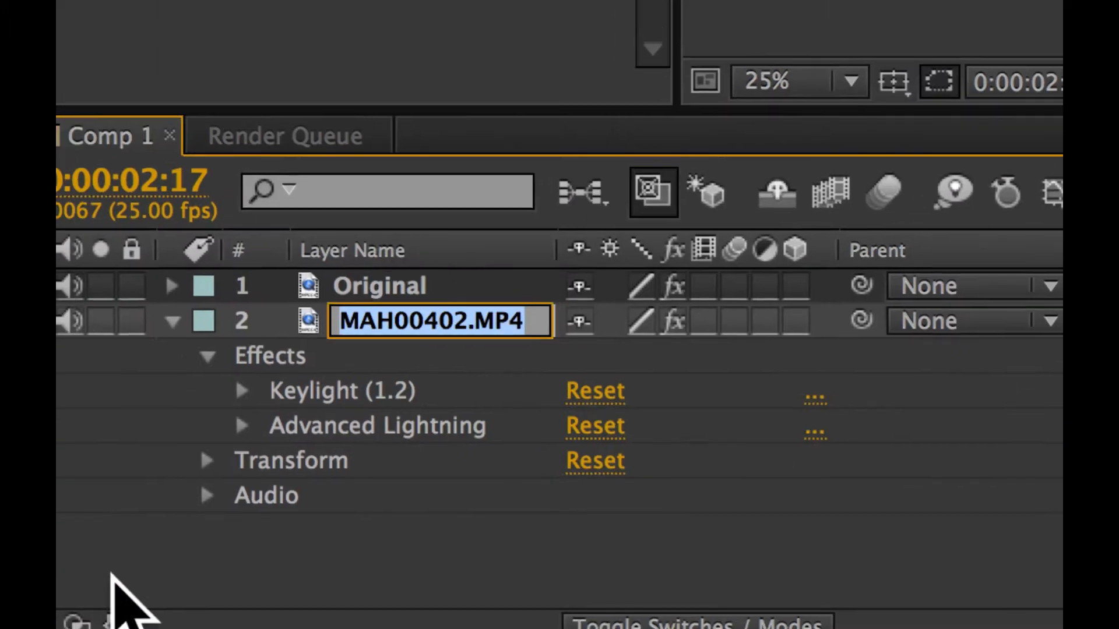
type("Lightein")
key("BackSpace")
key("BackSpace")
key("BackSpace")
type("ening effect")
key("Return")
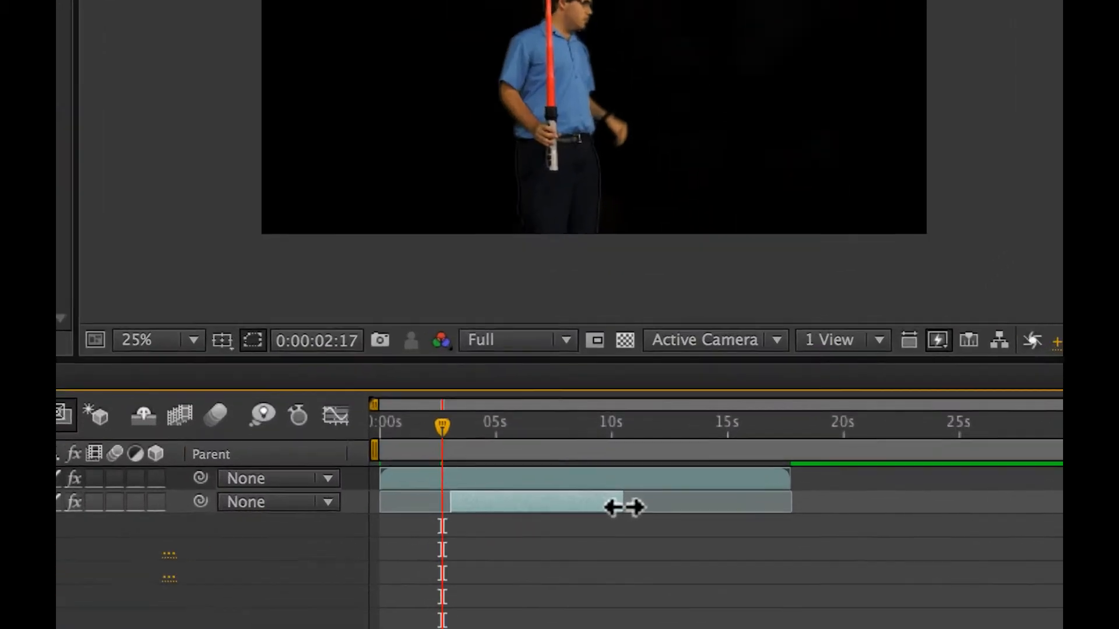
- Trim the Lightening effect layer so it runs from about 3.4 to about 6.4 seconds on the timeline
left_click_drag(621, 504, 588, 507)
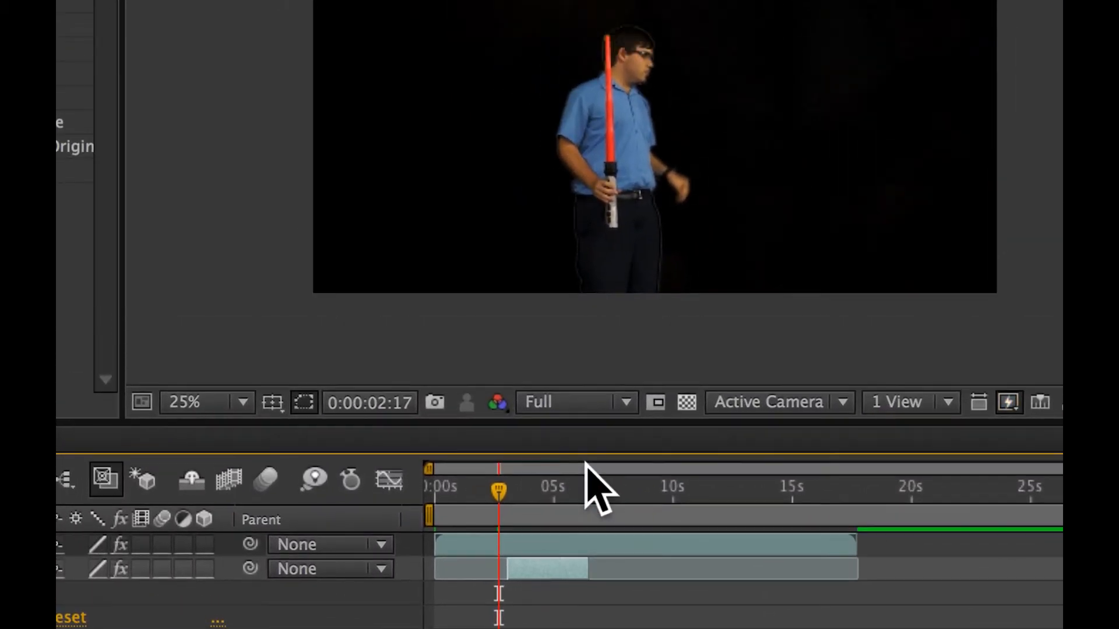
key("space")
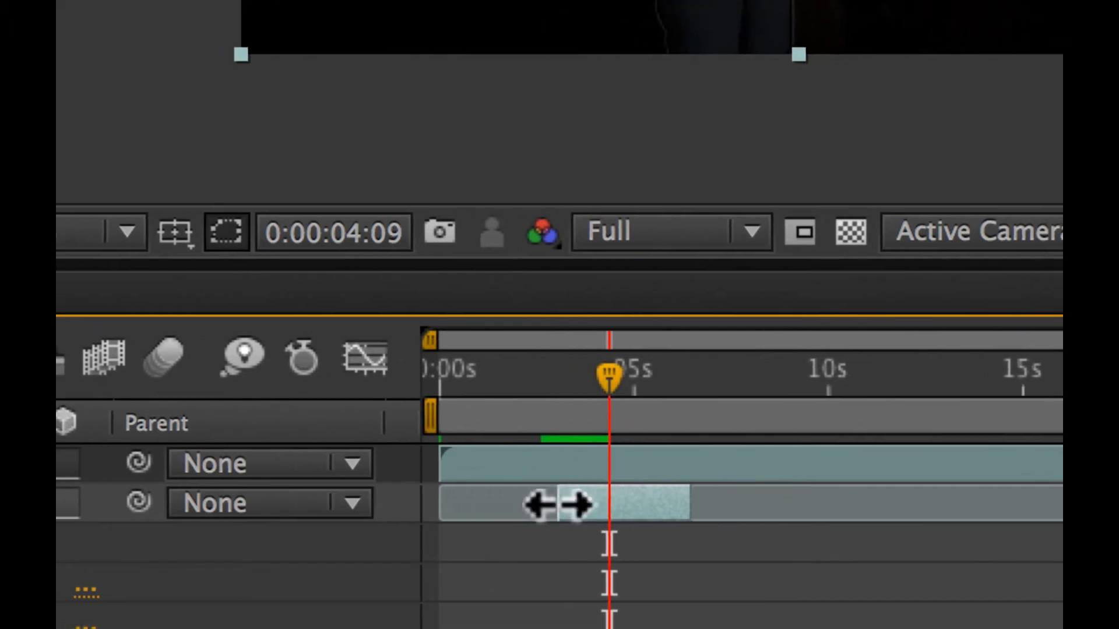
left_click_drag(573, 512, 587, 511)
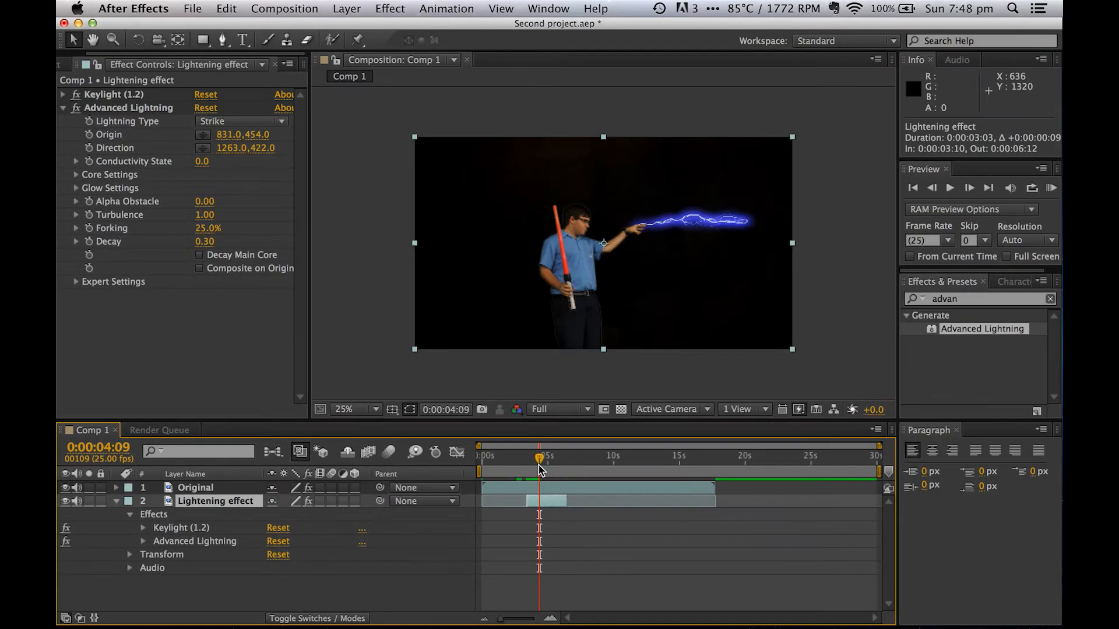
- Scrub and play the frames around the lightning's start and end, and run a RAM preview to check its timing
left_click_drag(571, 526, 523, 533)
left_click_drag(516, 466, 522, 470)
key("space")
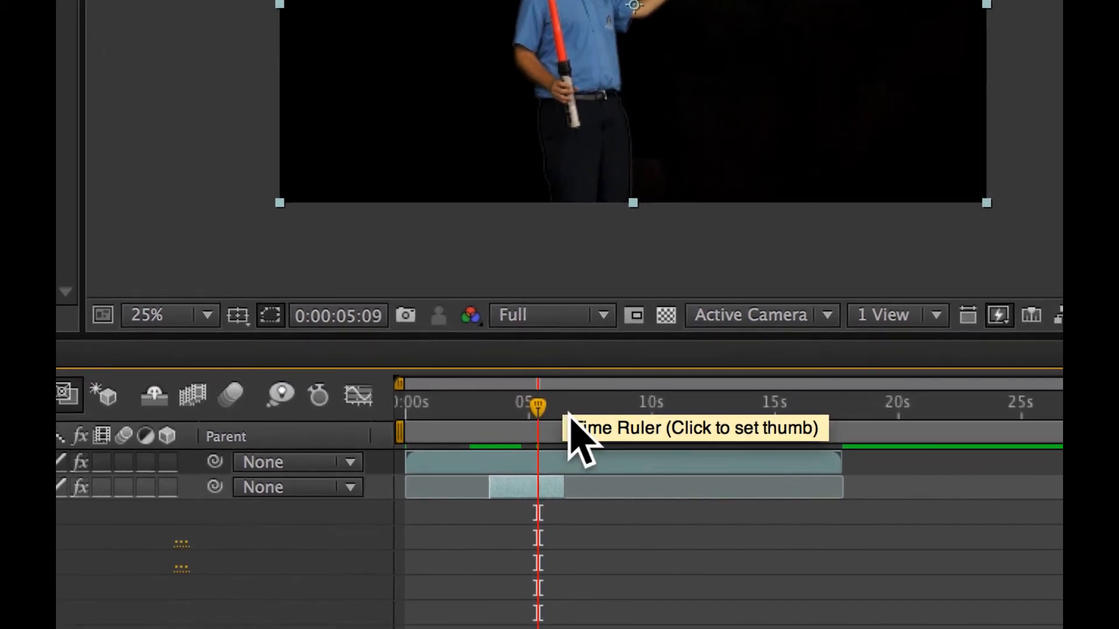
left_click(514, 406)
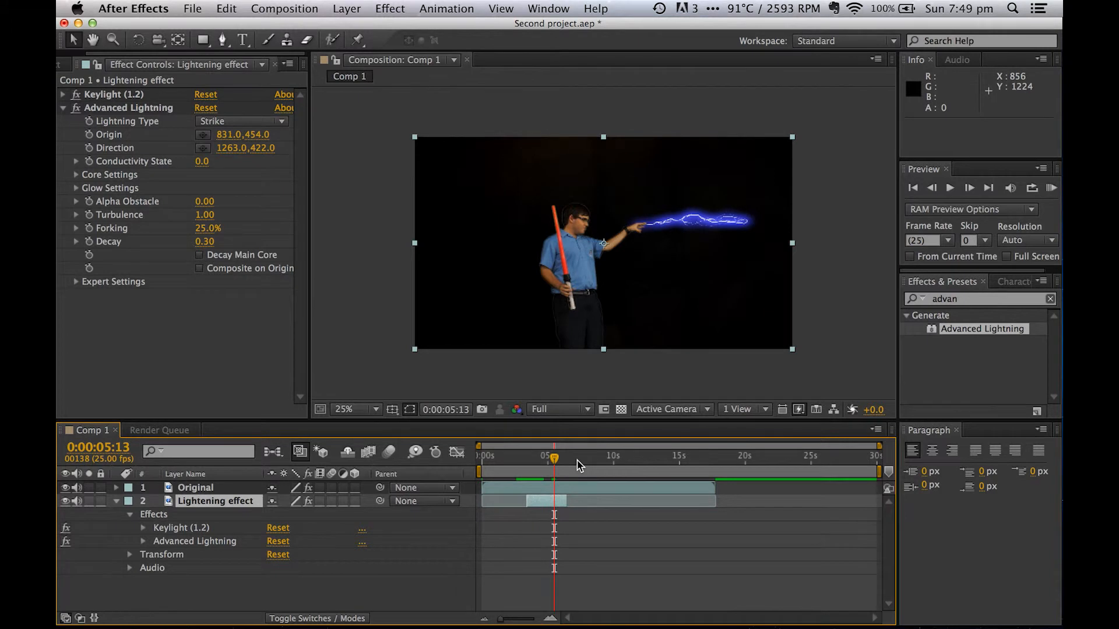
left_click(579, 463)
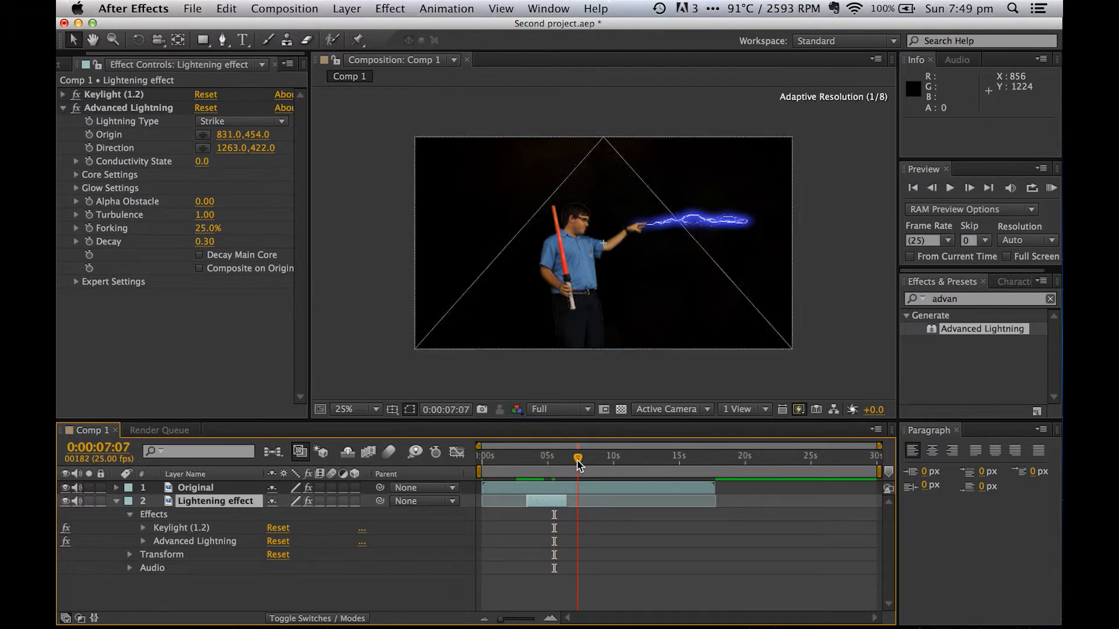
left_click_drag(569, 462, 514, 466)
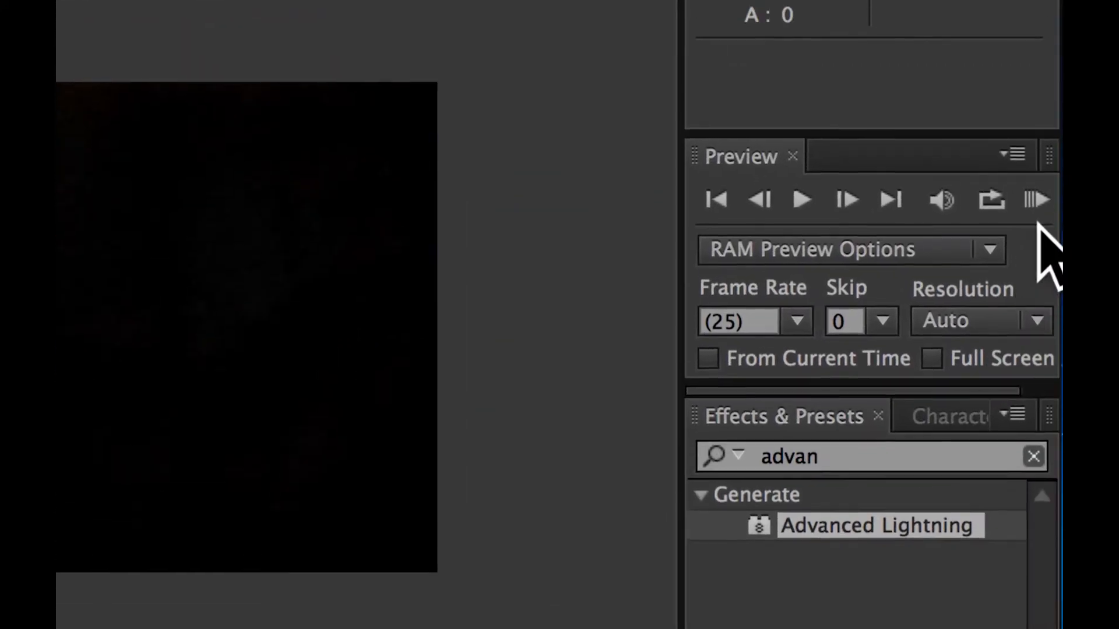
left_click(1036, 200)
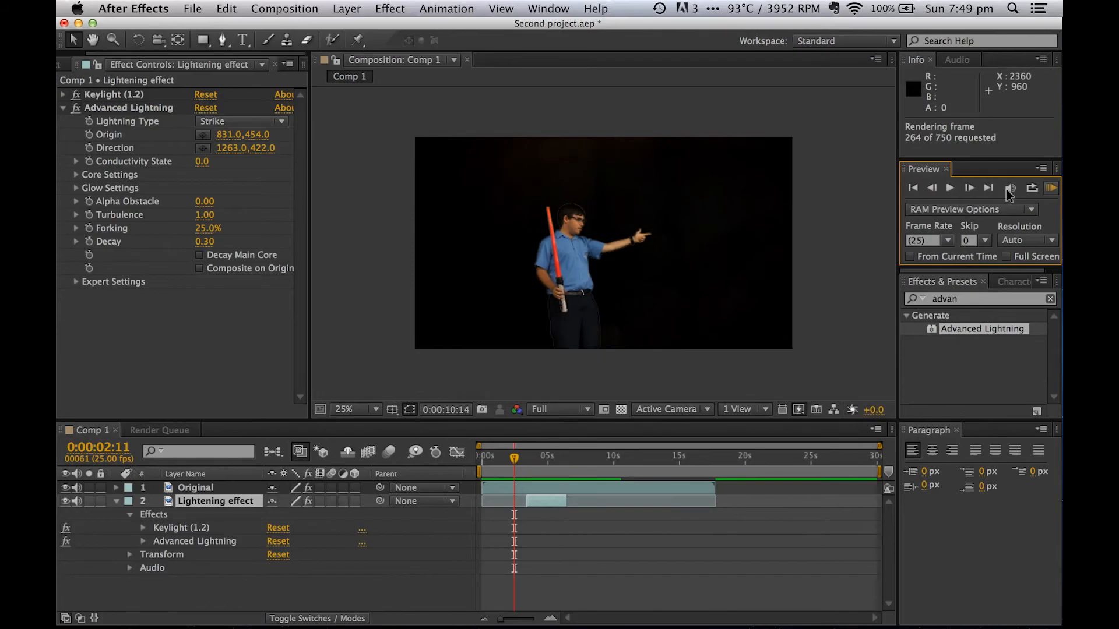
key("super+Tab")
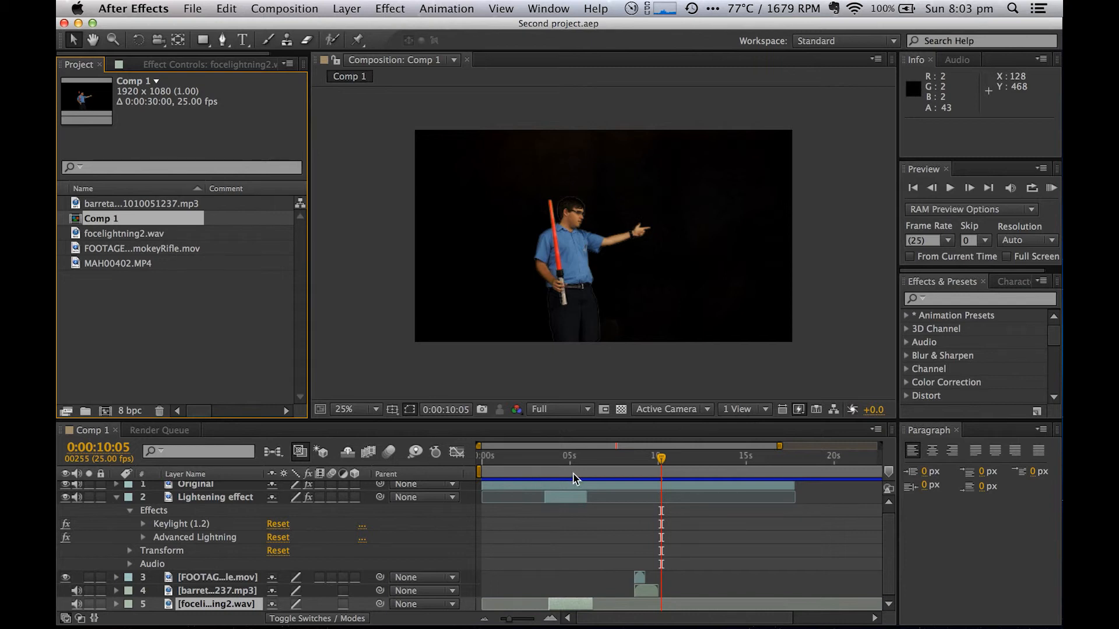
- Move the current time to 0:00:03:24 and RAM preview the composition with its added rifle flash and sound layers
left_click(544, 458)
mouse_move(544, 458)
left_mouse_down()
mouse_move(574, 456)
mouse_move(552, 455)
left_mouse_up()
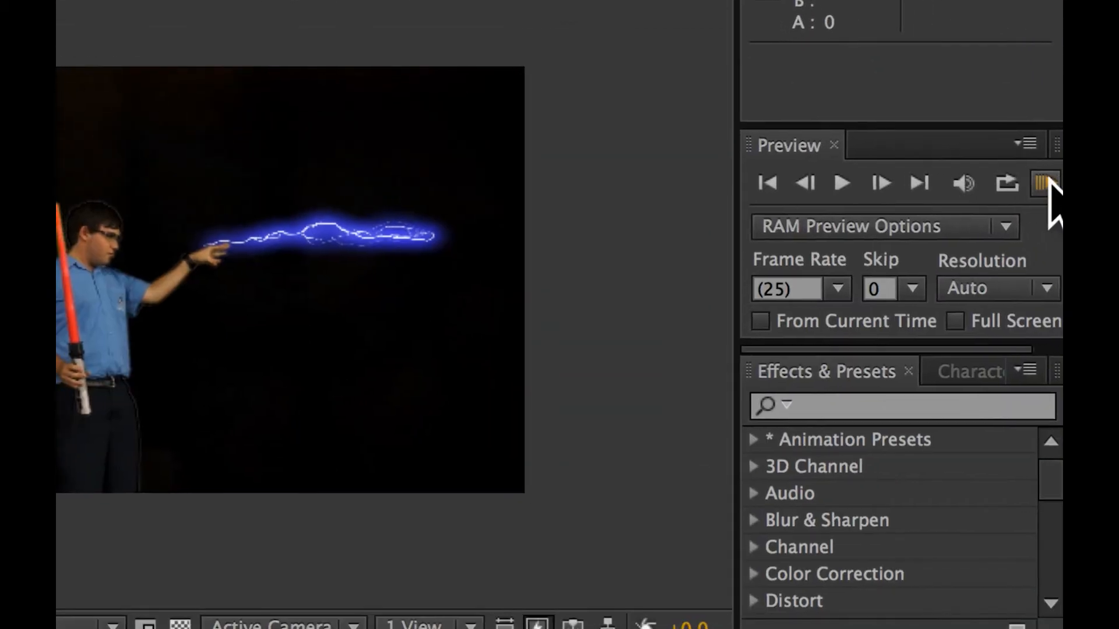
left_click(1052, 188)
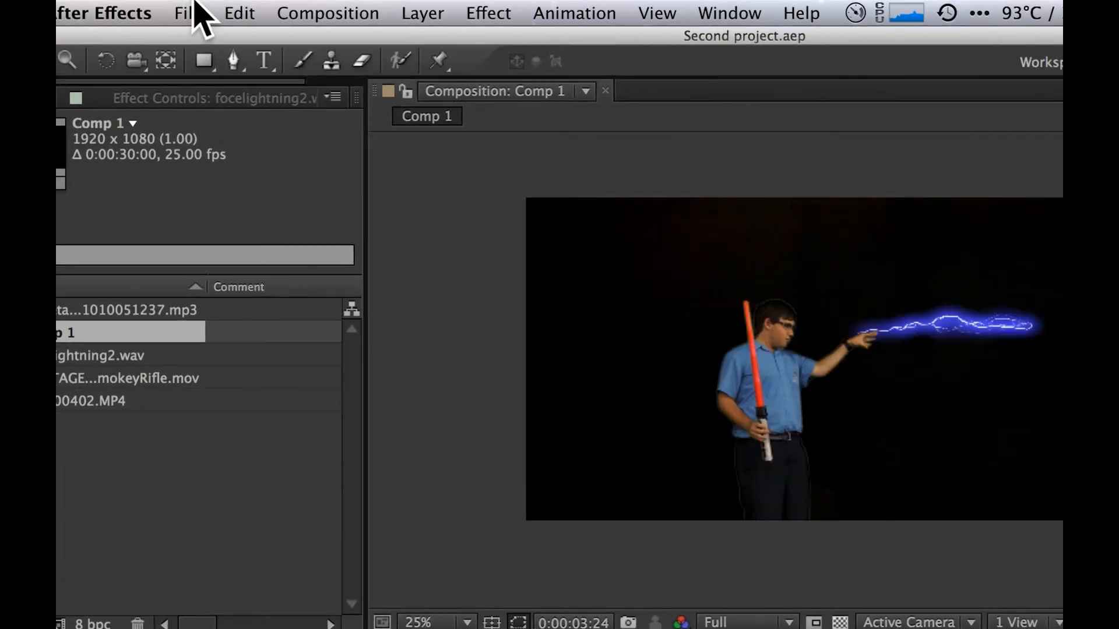
- Open the recent ITS 2014 Term 1 project from the Project File folder and run a RAM preview of its composition
left_click(196, 3)
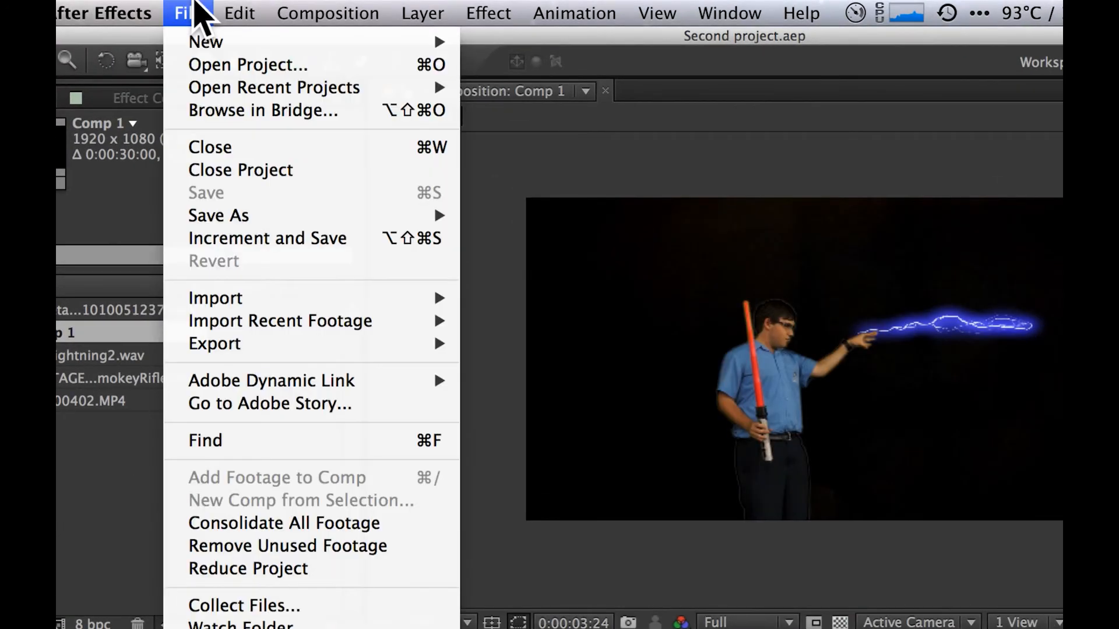
mouse_move(357, 96)
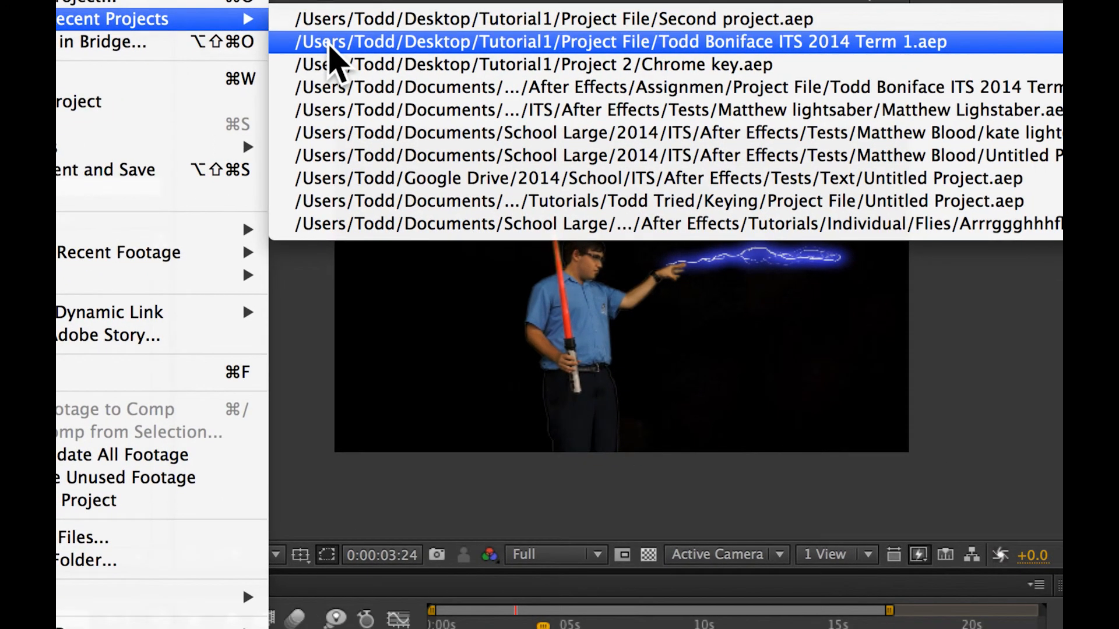
left_click(330, 48)
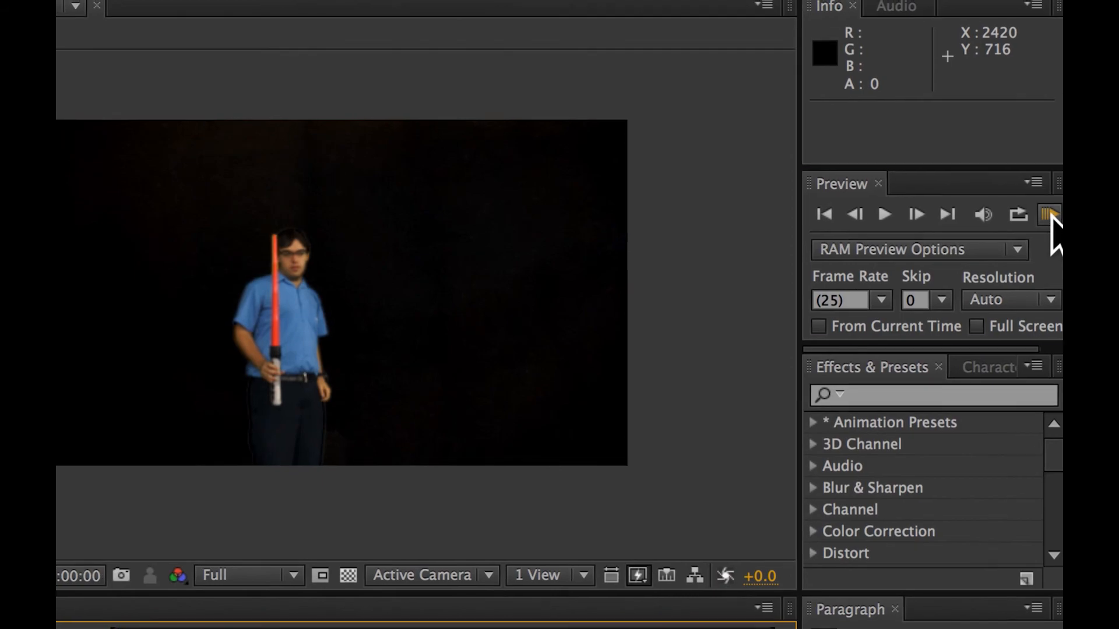
left_click(1050, 215)
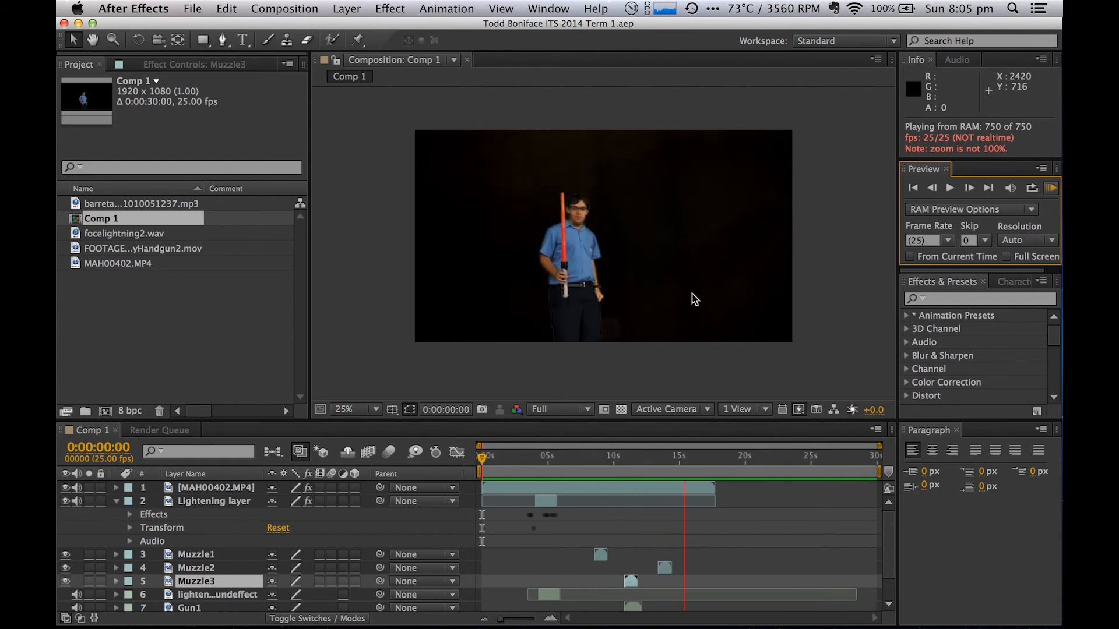
key("space")
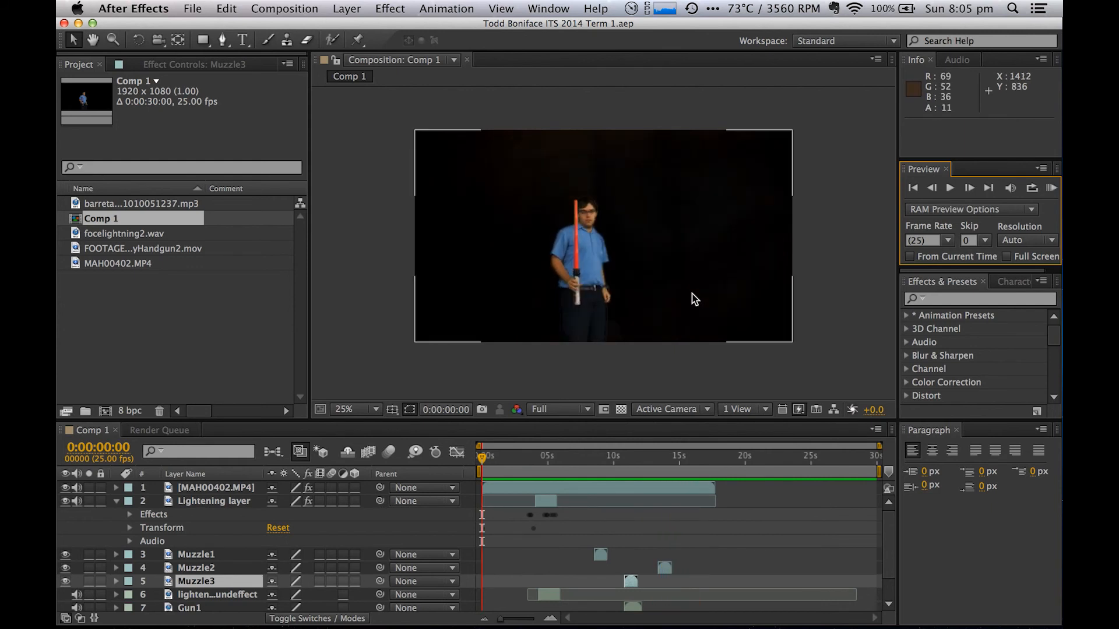
- Add Comp 1 of the finished example project to the render queue for export
left_click(192, 8)
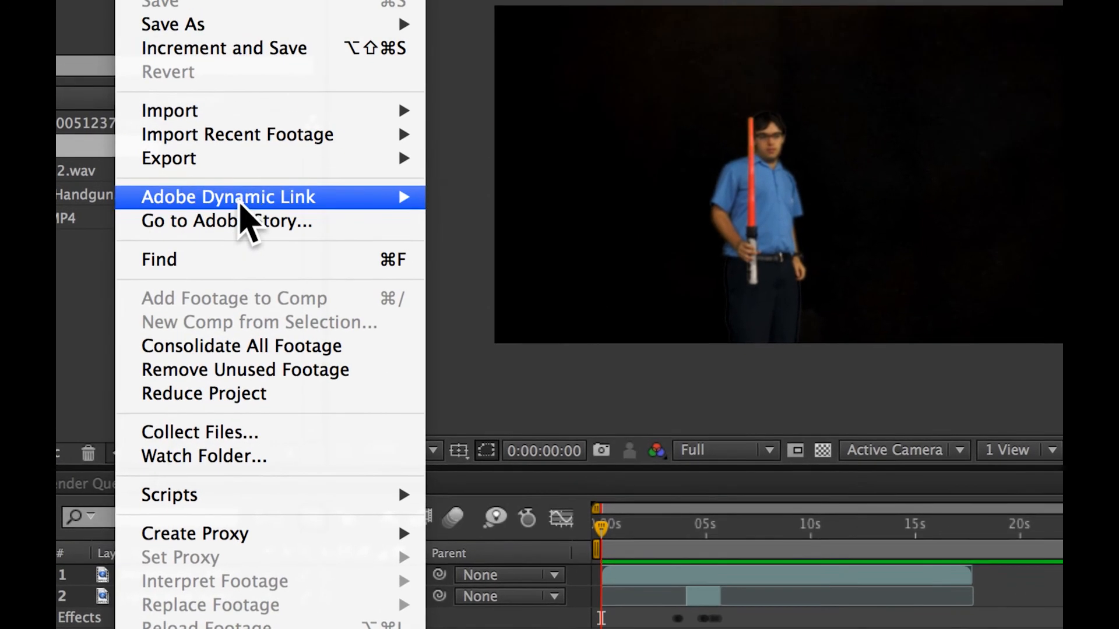
mouse_move(283, 157)
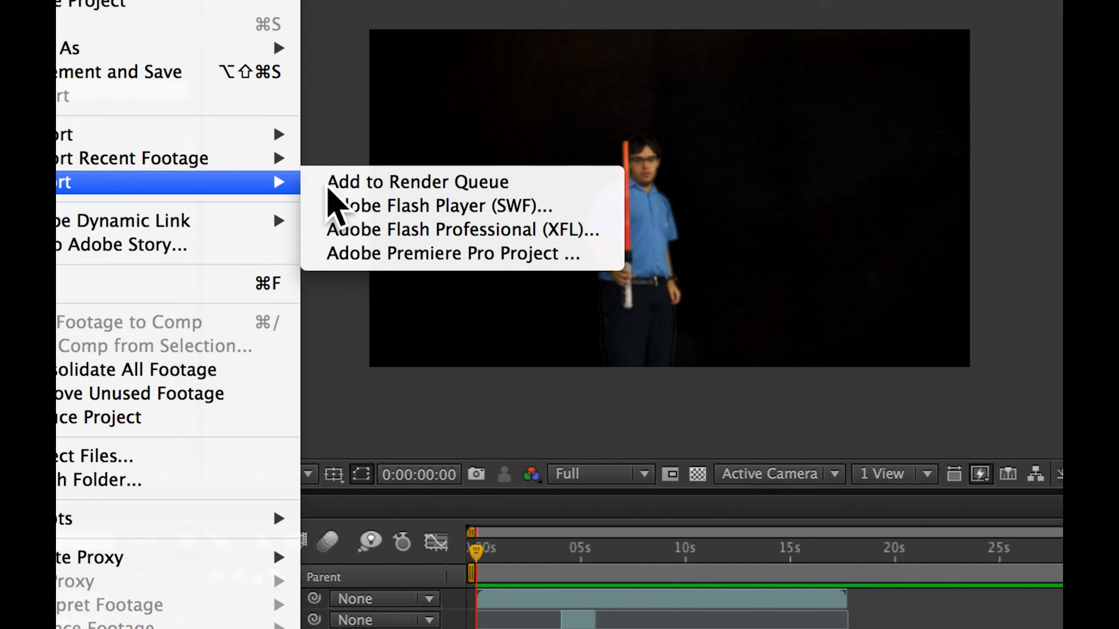
left_click(466, 158)
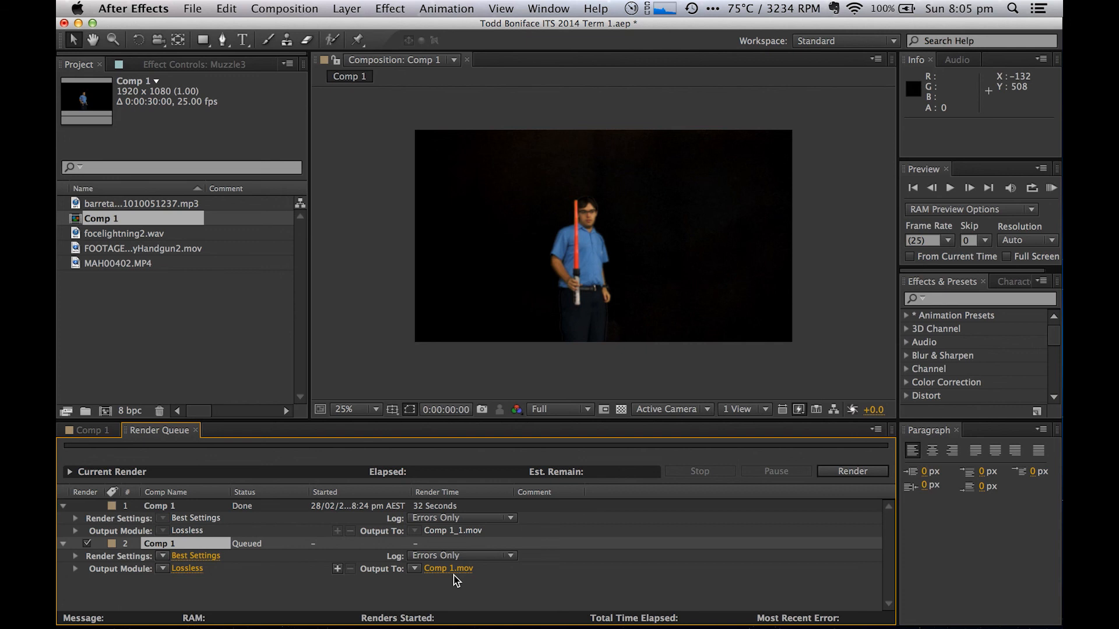
key("super+Tab")
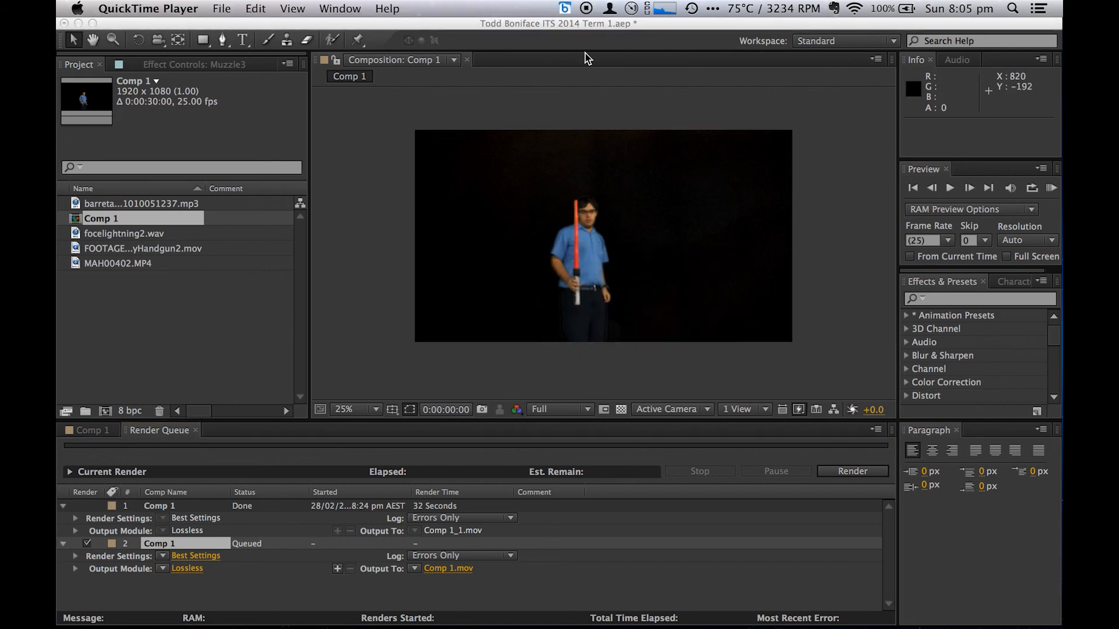